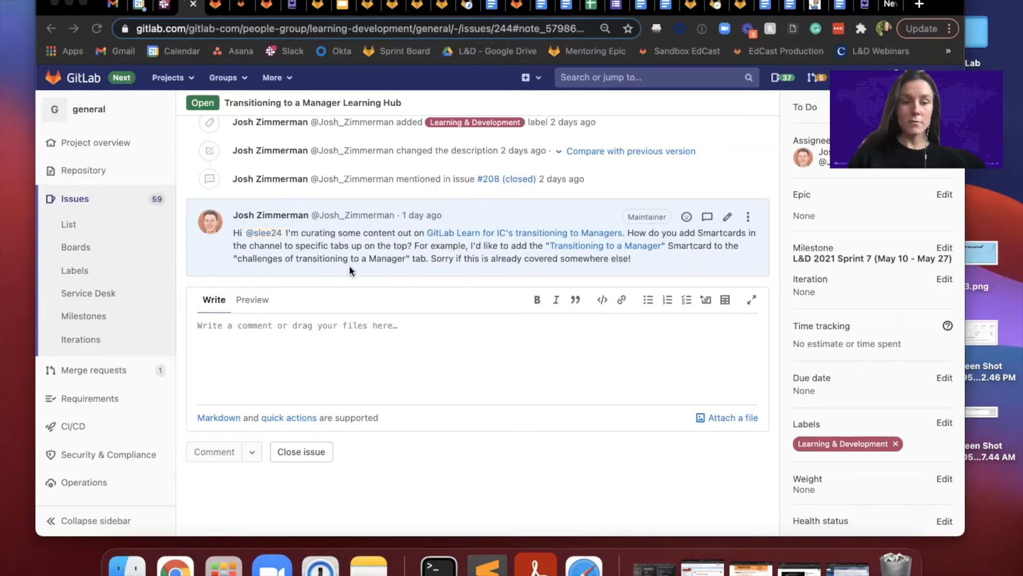
Step: Switch to the EdCast settings of the Transitioning From IC to Manager channel and return to the channel's main page
click(216, 8)
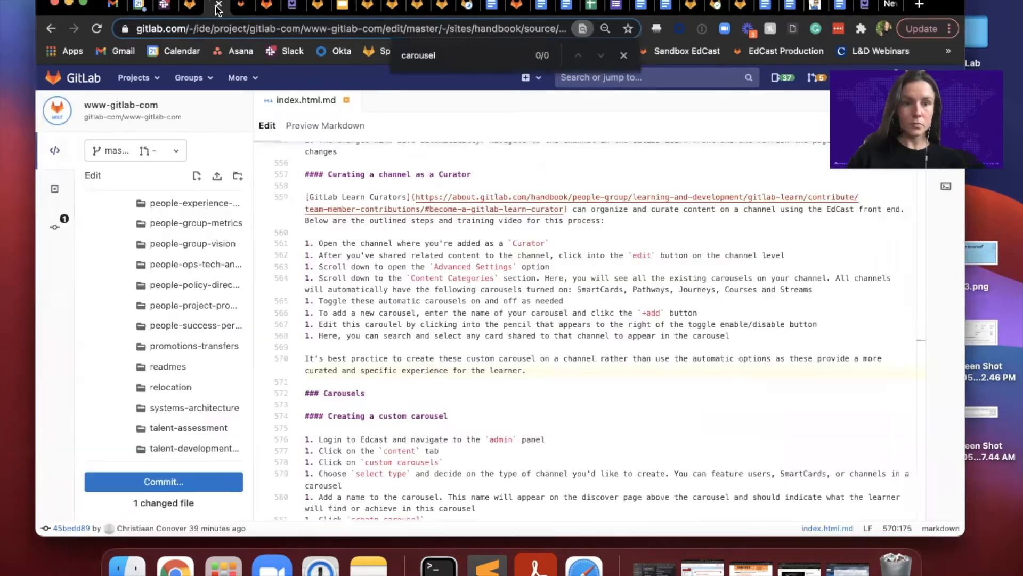
click(247, 12)
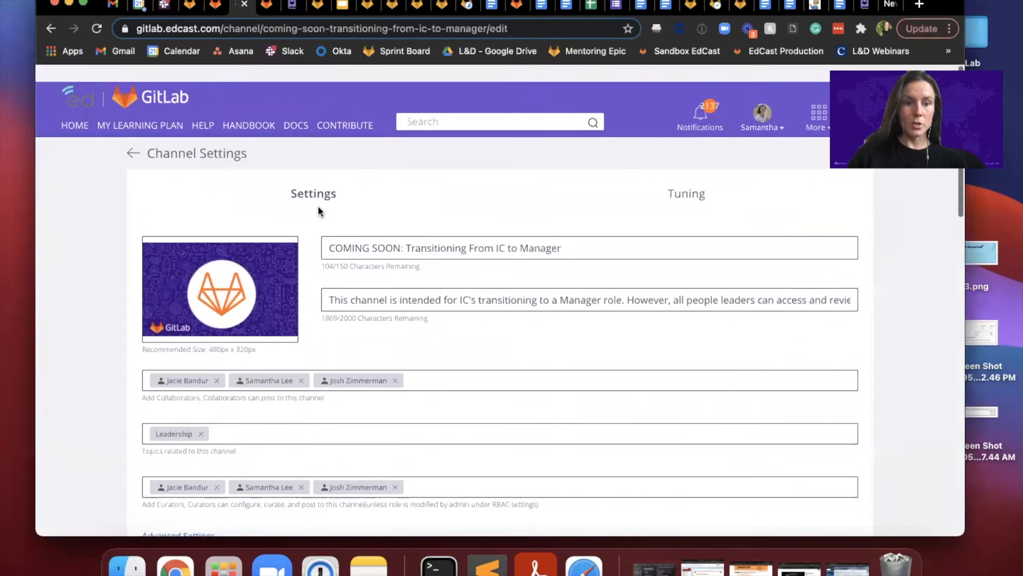
click(131, 138)
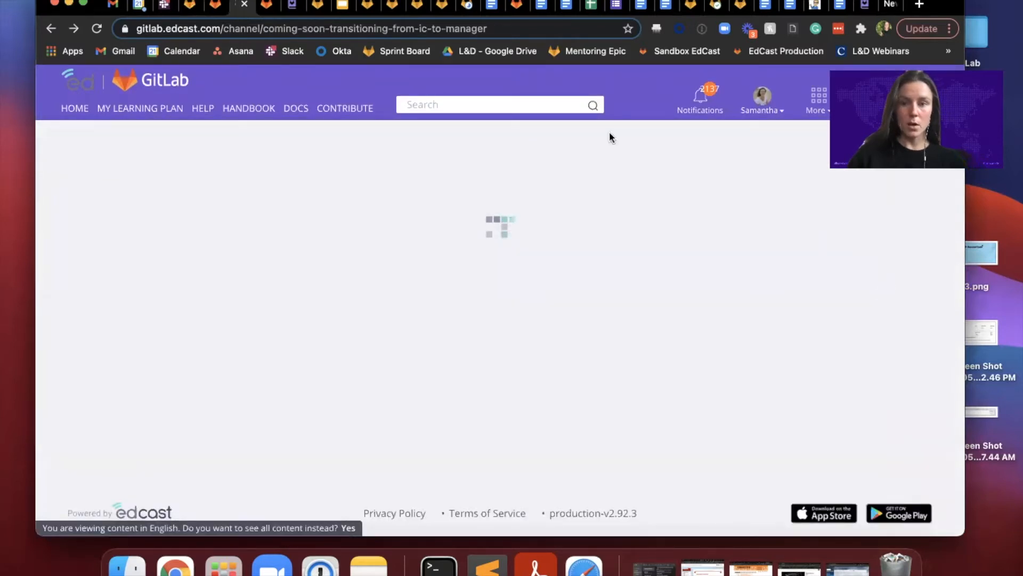
drag(933, 68, 945, 205)
Step: Examine the channel page's row of content categories and its SmartCards carousel
scroll(373, 265, down, 1)
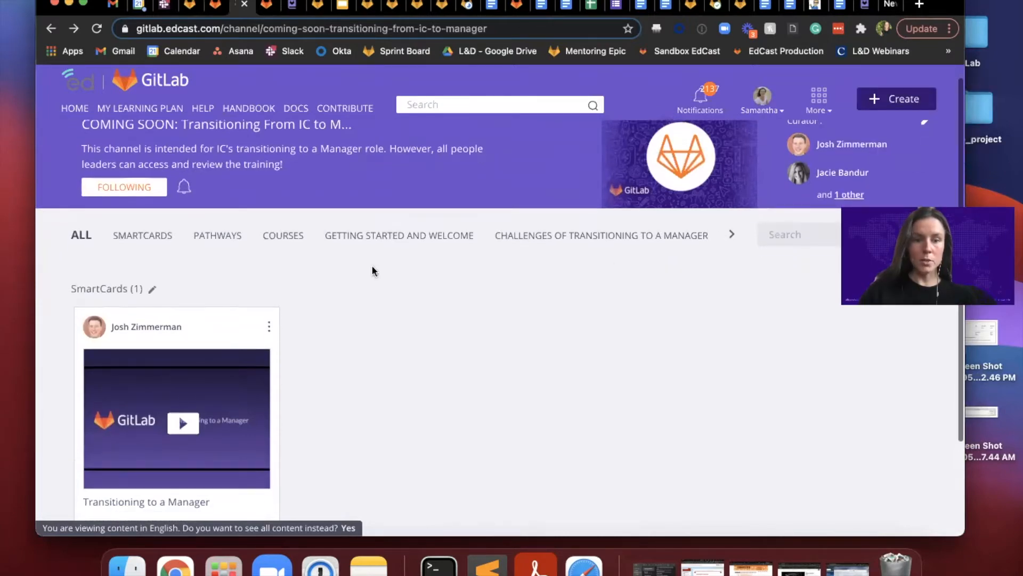
scroll(372, 266, down, 1)
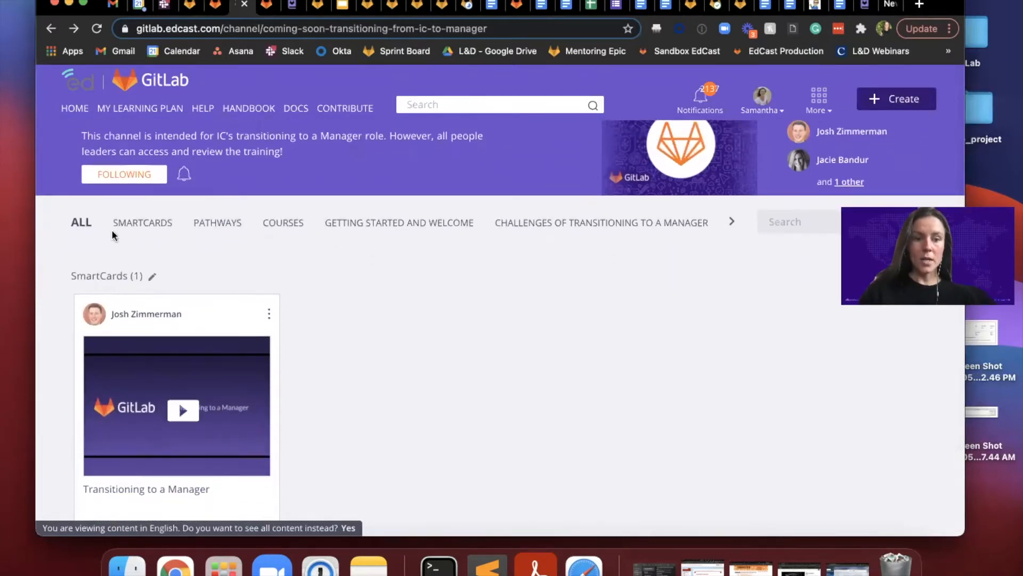
scroll(267, 442, up, 2)
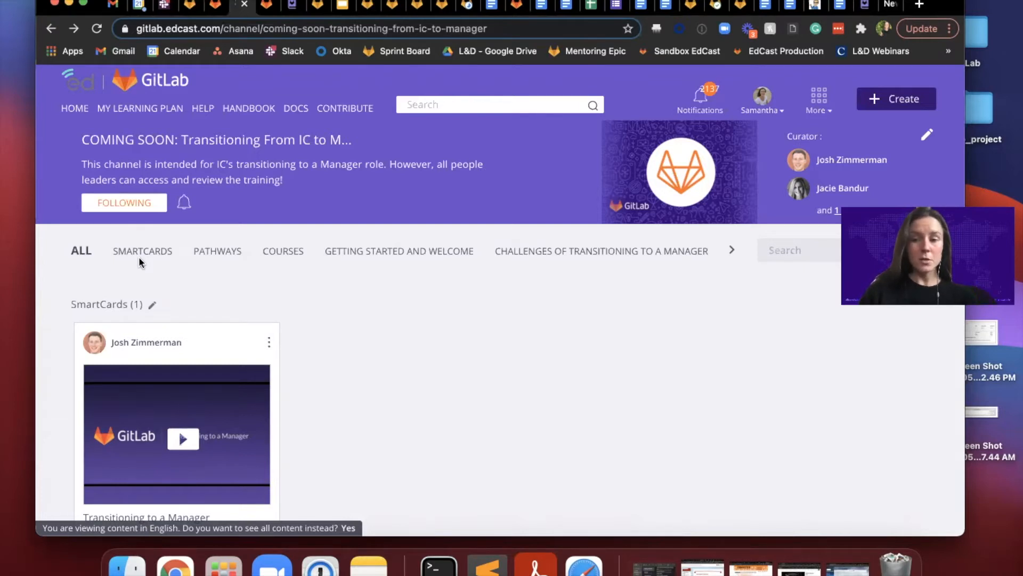
scroll(139, 257, right, 5)
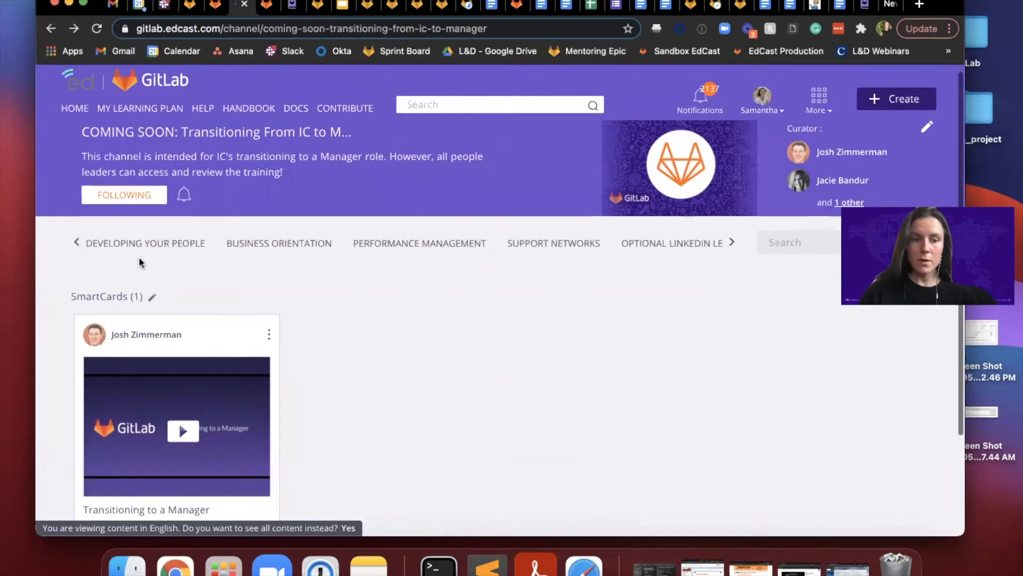
click(76, 241)
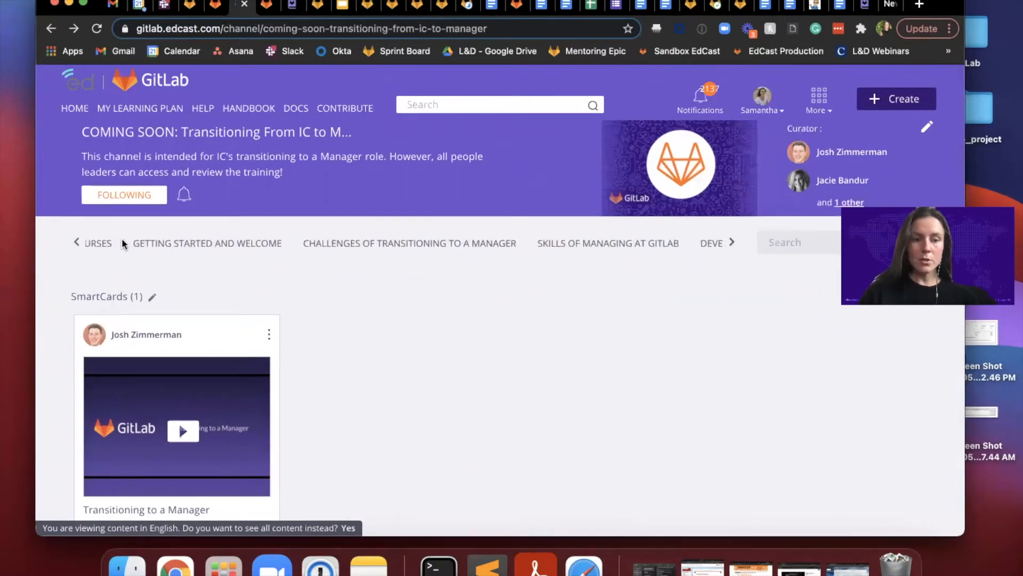
click(75, 241)
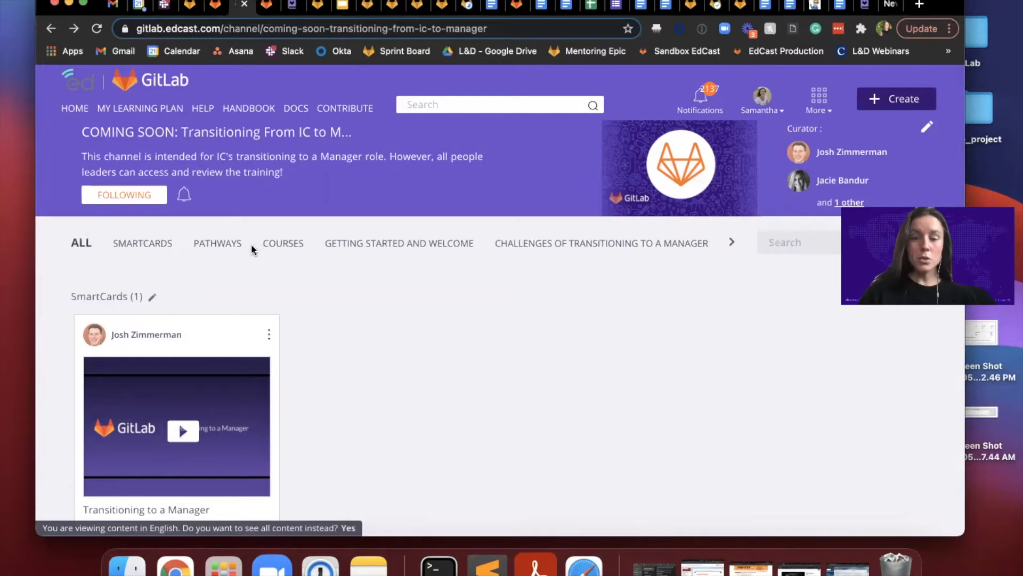
scroll(334, 362, down, 5)
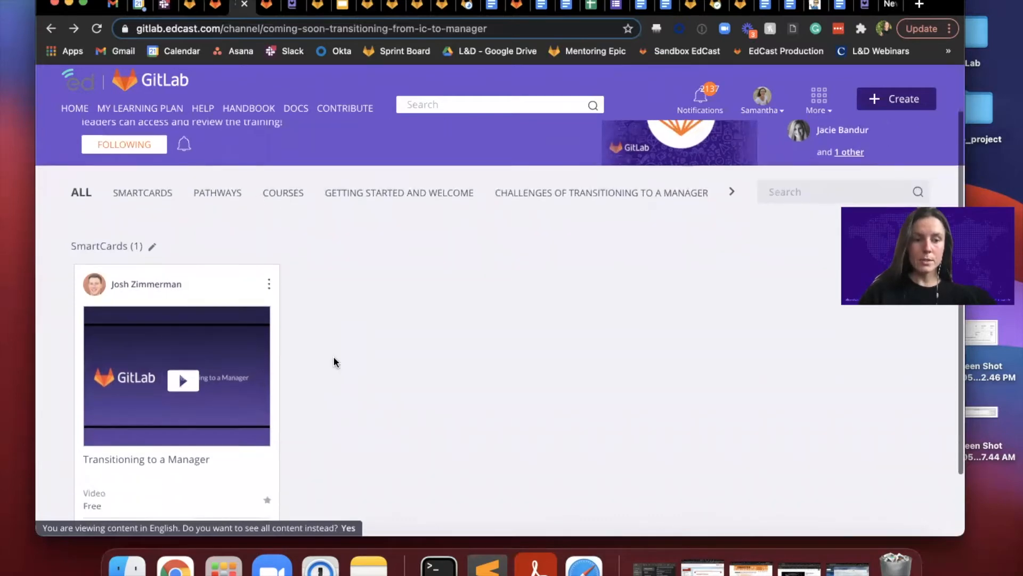
scroll(183, 270, up, 3)
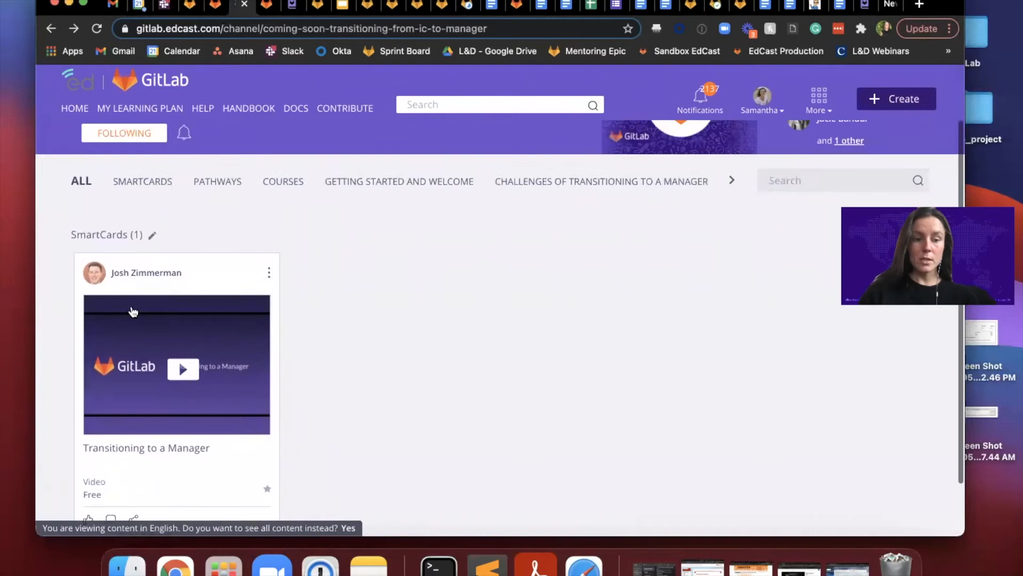
scroll(130, 308, down, 1)
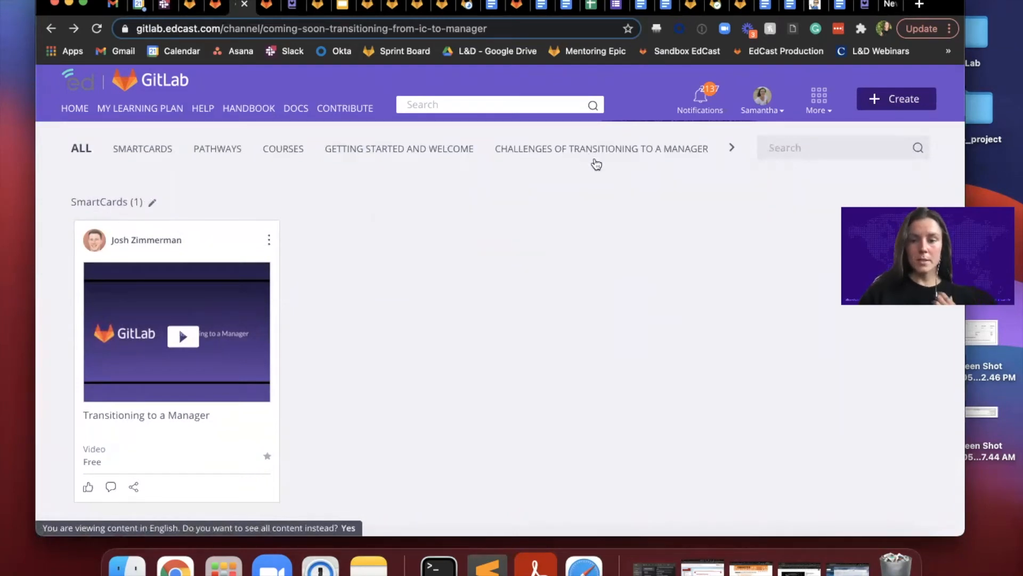
scroll(544, 302, up, 3)
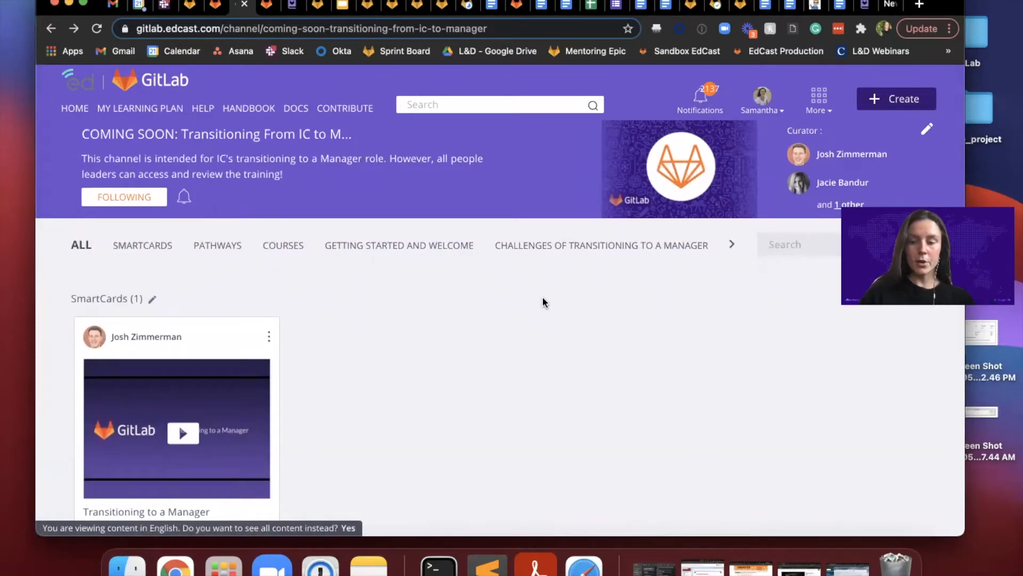
scroll(543, 302, up, 1)
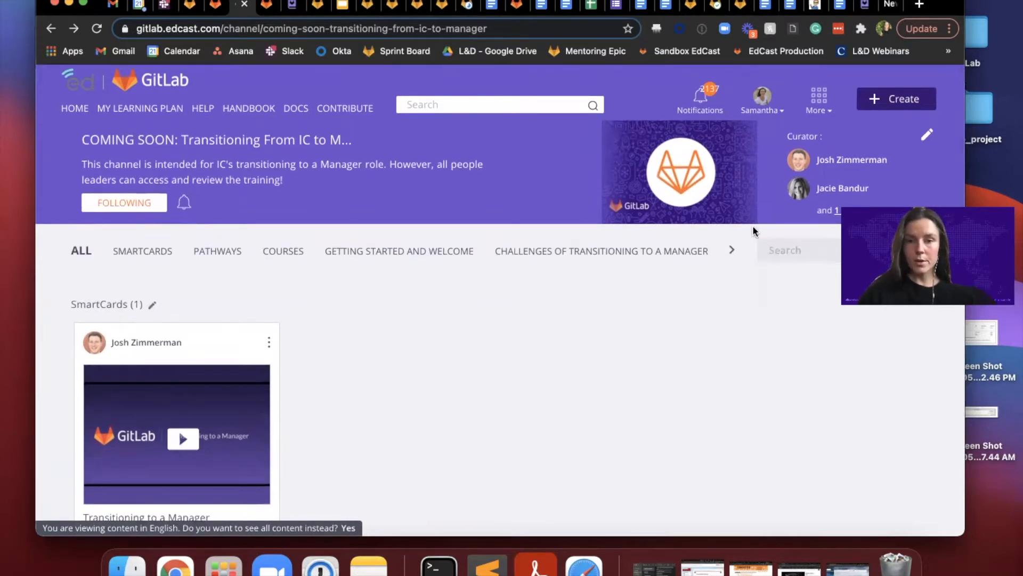
Step: Open the channel for editing and expand its advanced settings
click(928, 138)
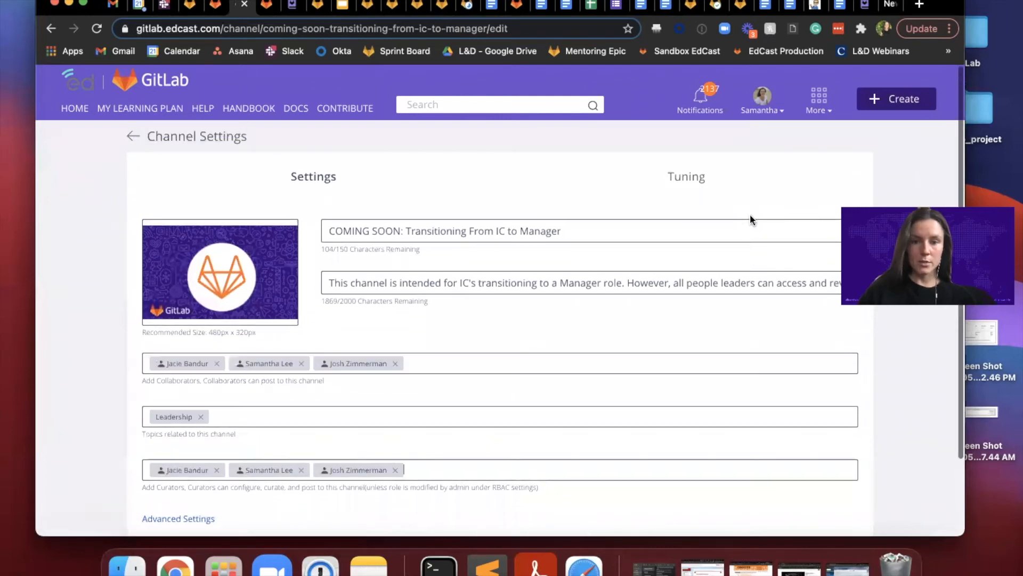
scroll(750, 219, down, 1)
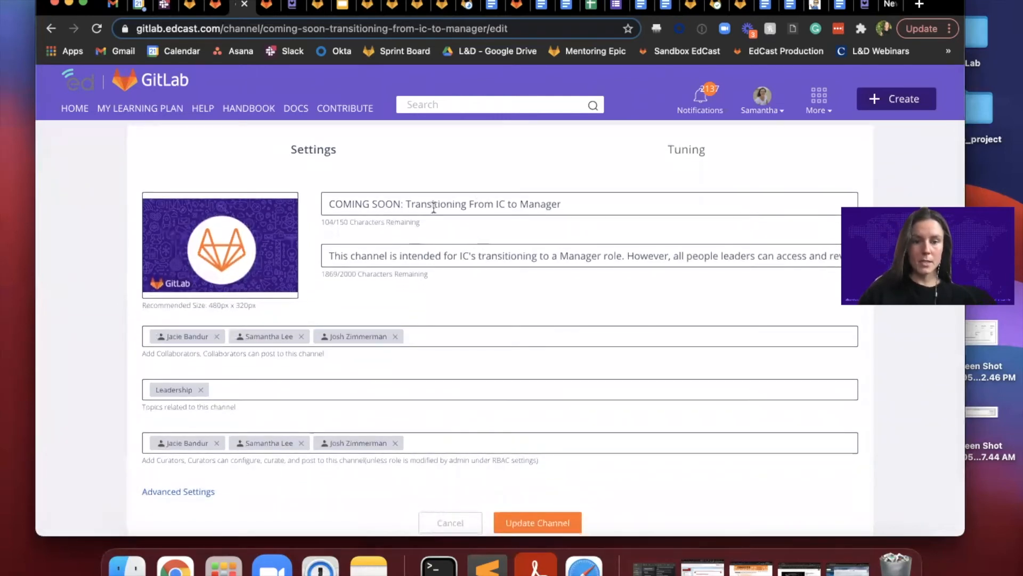
scroll(493, 263, down, 1)
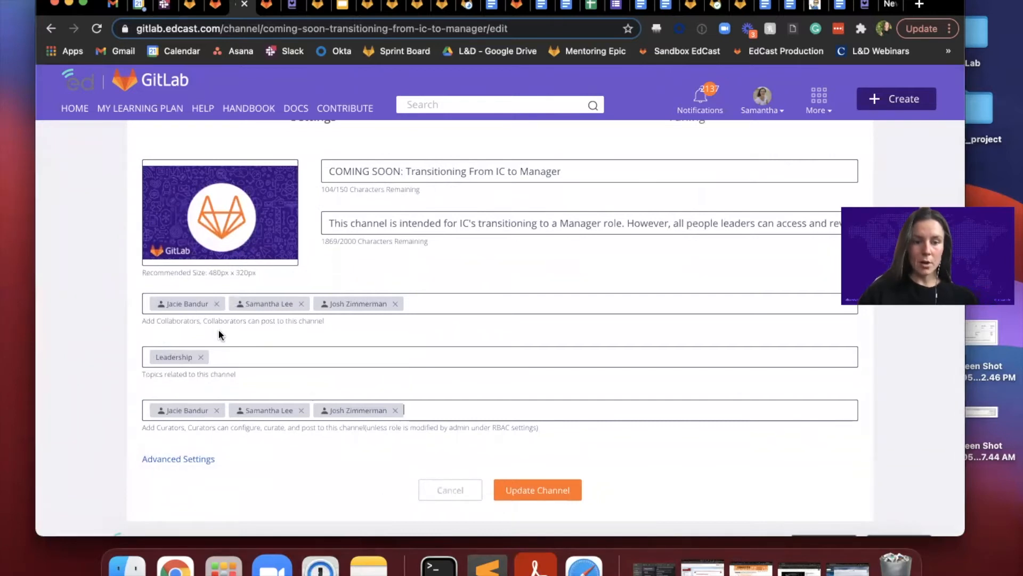
scroll(242, 366, down, 1)
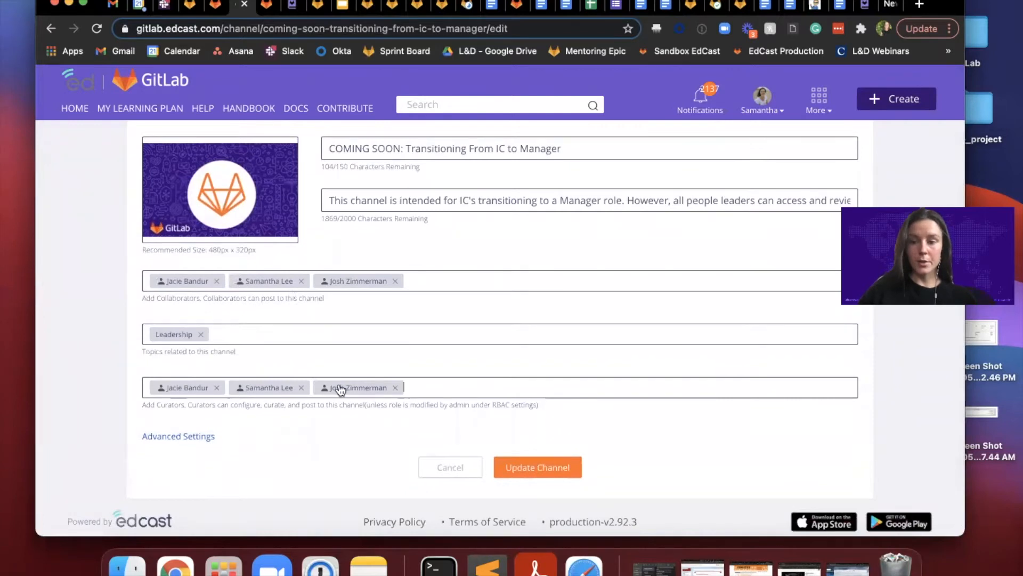
click(181, 436)
Step: Examine the channel's content categories, both the automatic and the custom ones, and which of them are enabled
scroll(184, 434, down, 3)
scroll(184, 434, down, 5)
scroll(184, 433, down, 2)
scroll(183, 434, up, 1)
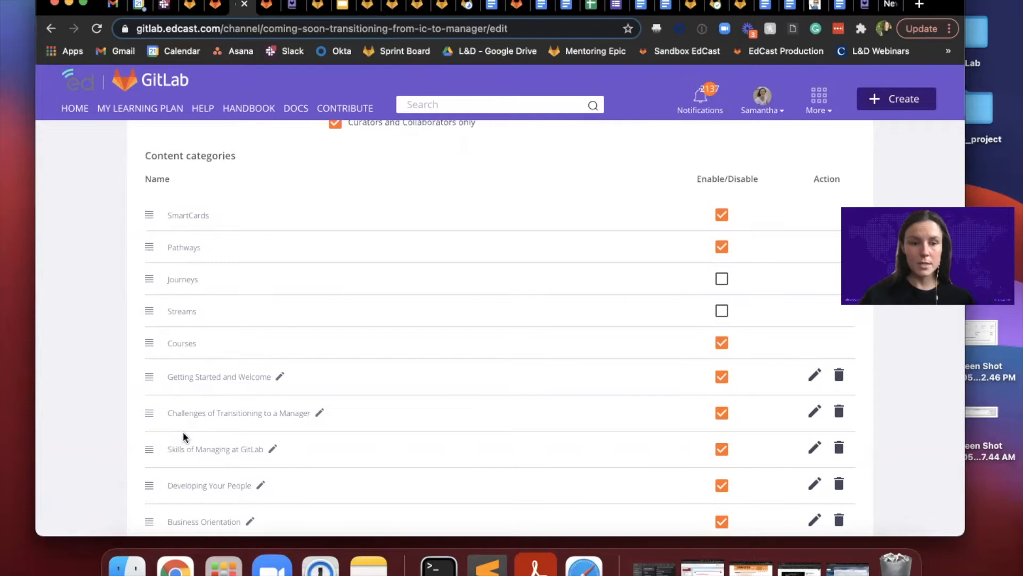
scroll(315, 274, up, 1)
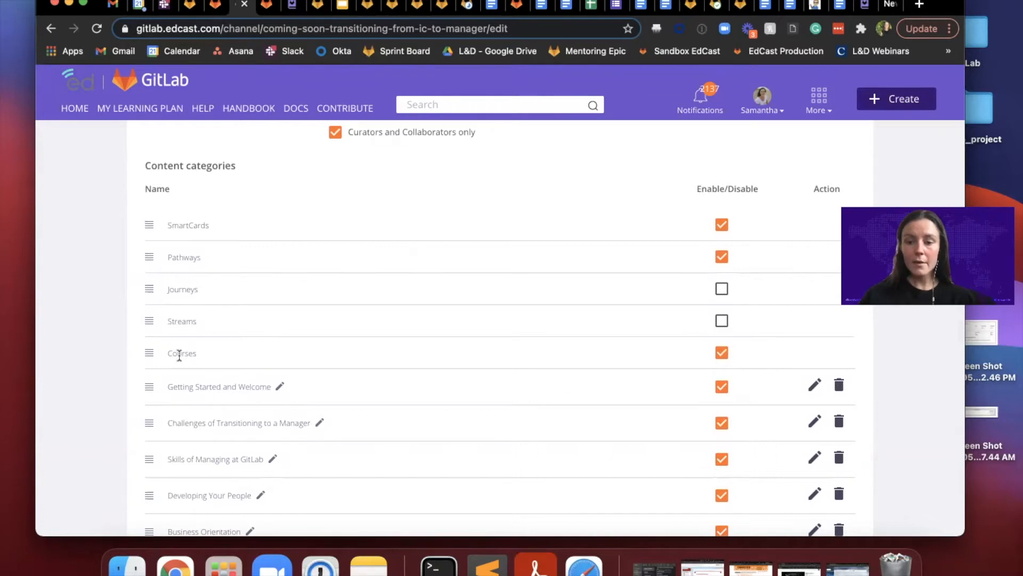
scroll(180, 354, down, 2)
scroll(205, 219, up, 2)
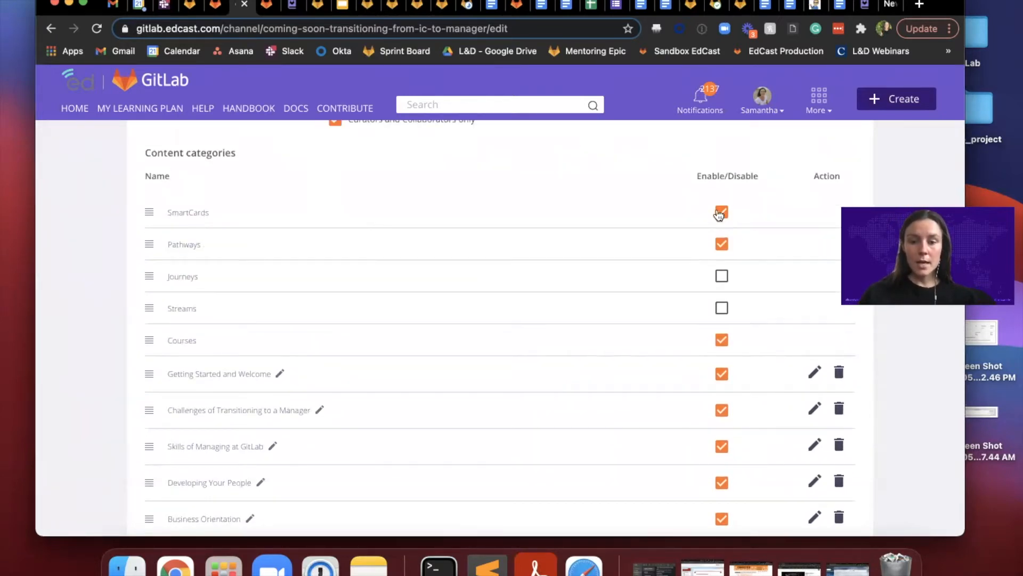
Step: Disable the automatic SmartCards, Pathways and Courses content categories for the channel
click(721, 214)
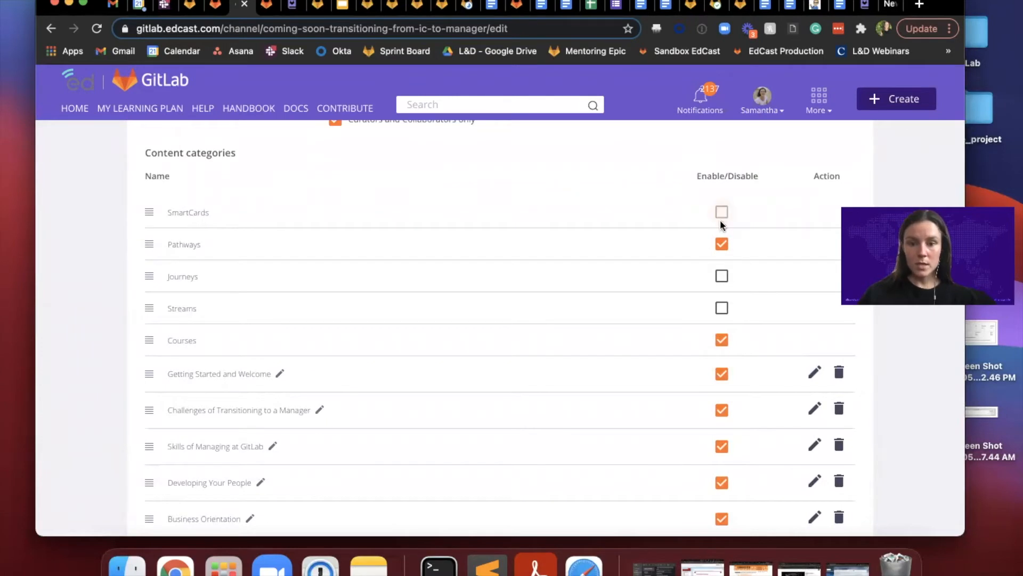
click(723, 245)
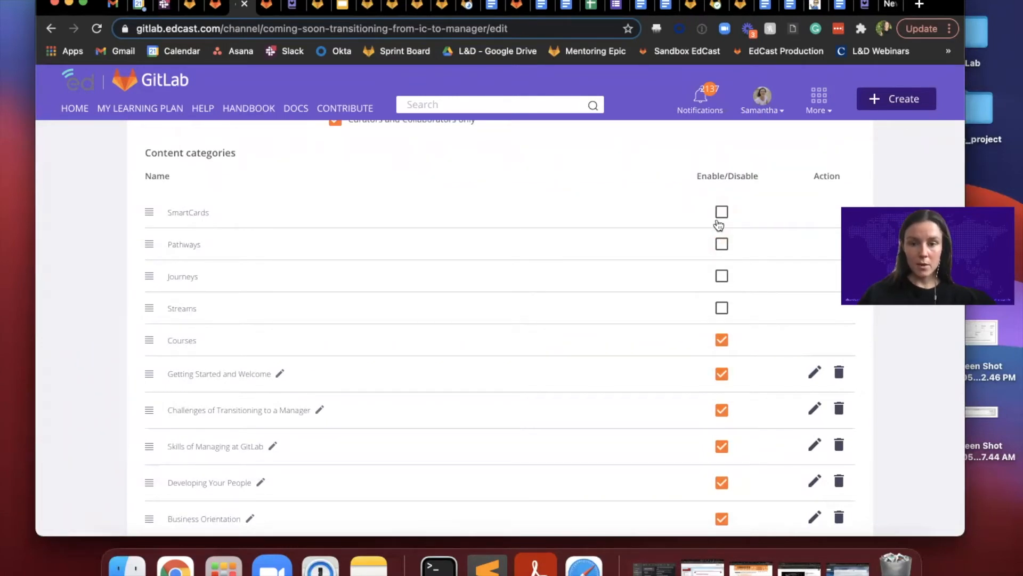
click(722, 216)
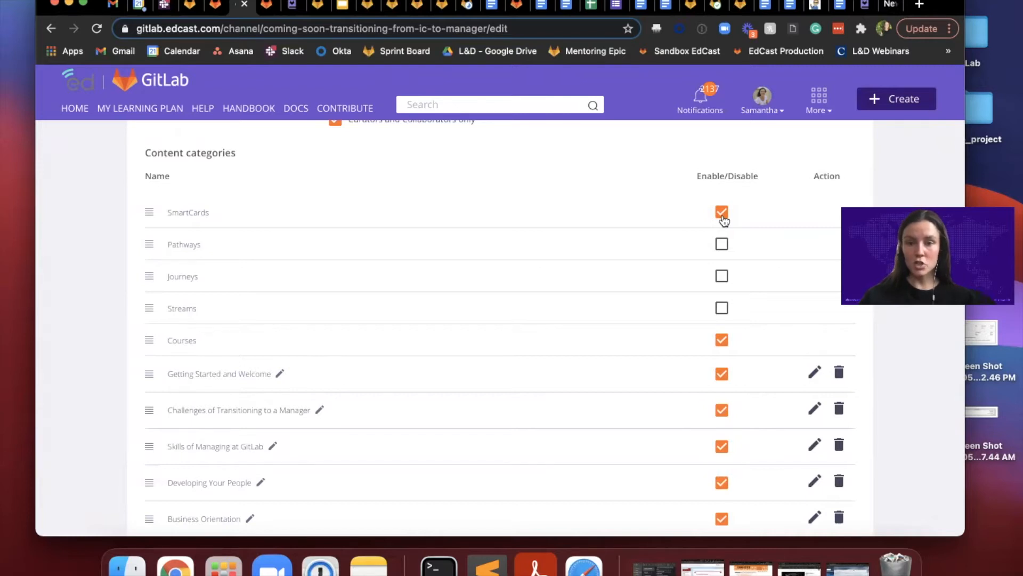
click(722, 214)
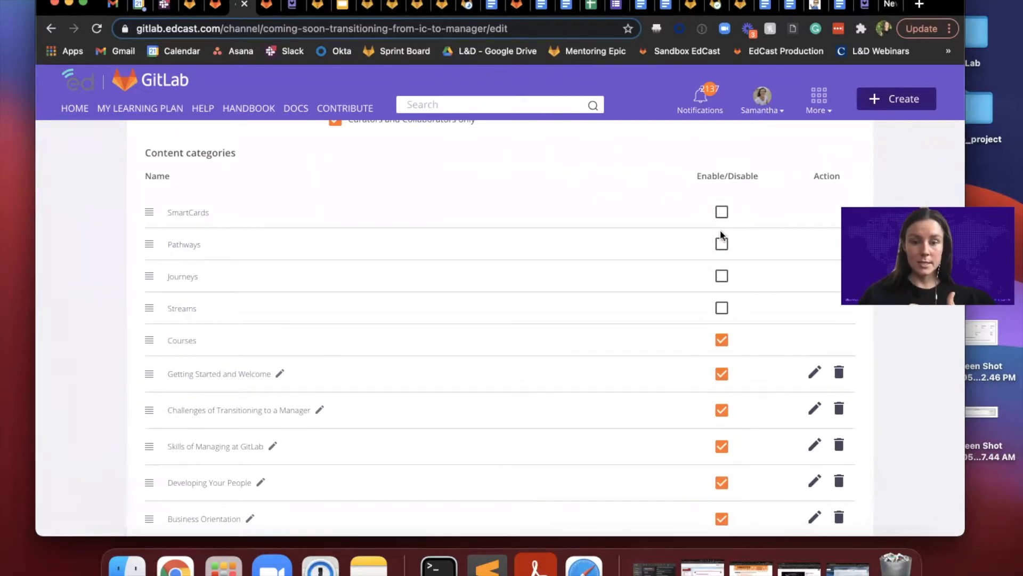
click(722, 340)
scroll(722, 342, down, 1)
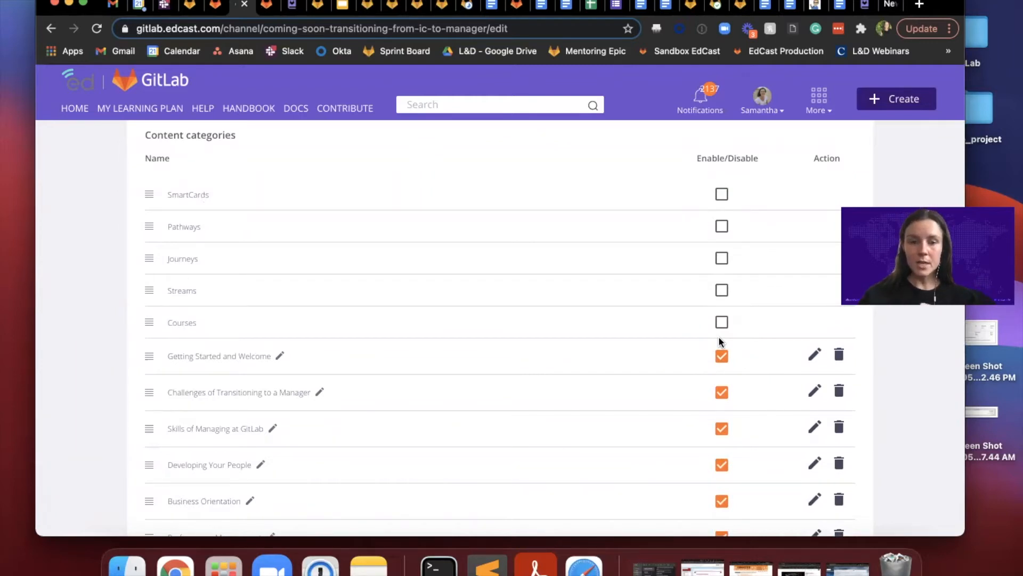
click(722, 198)
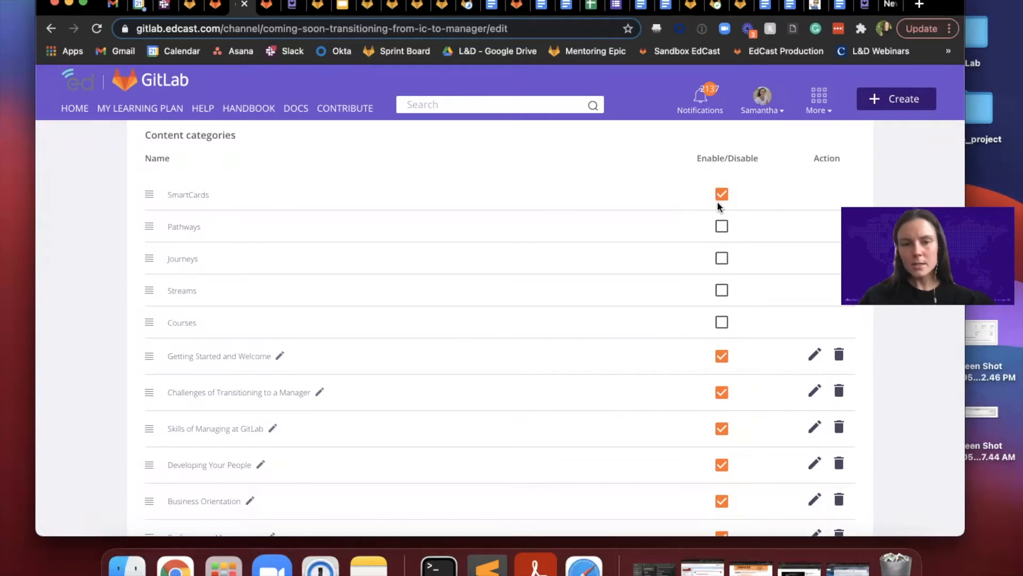
click(722, 195)
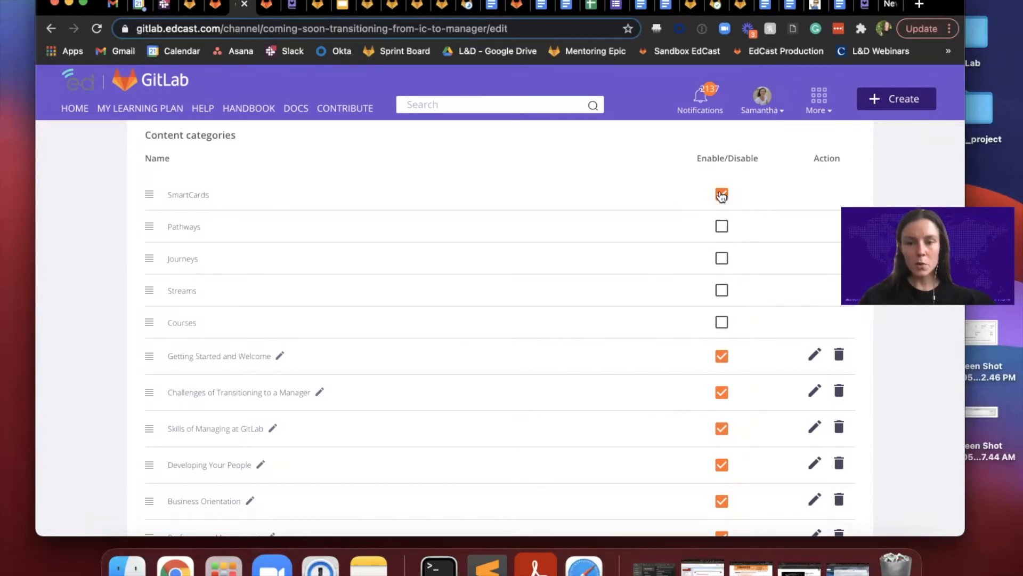
Step: Add a custom content category named "test" below the channel's existing categories
scroll(661, 307, down, 2)
scroll(658, 313, down, 2)
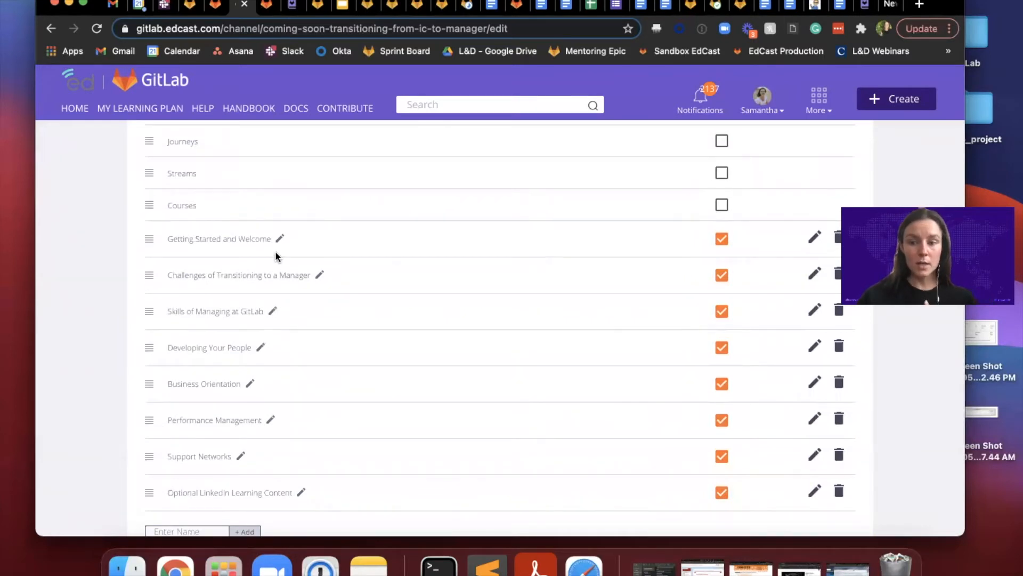
scroll(290, 329, down, 1)
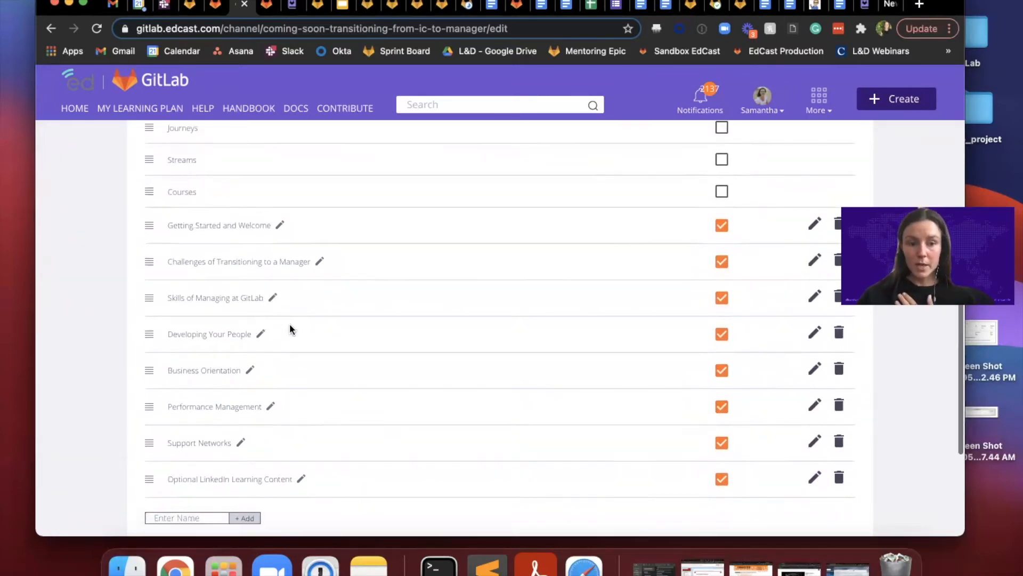
scroll(229, 347, down, 1)
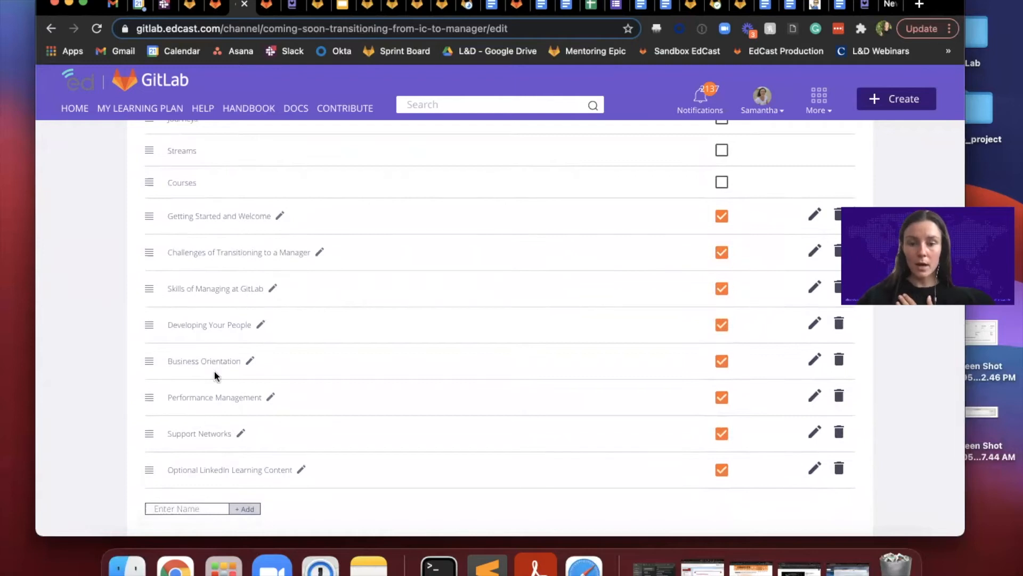
scroll(179, 512, down, 1)
scroll(179, 513, down, 1)
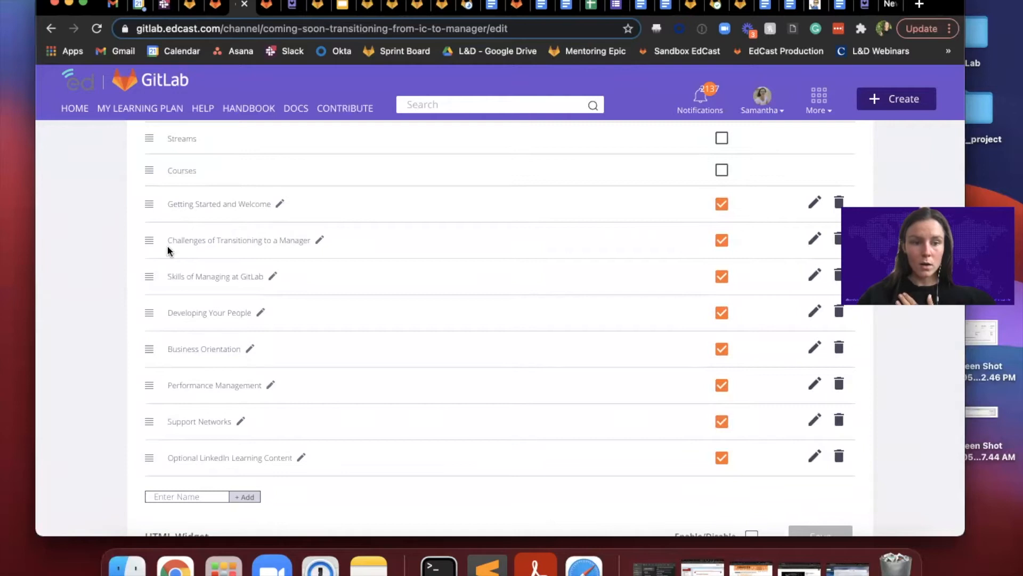
scroll(204, 442, down, 1)
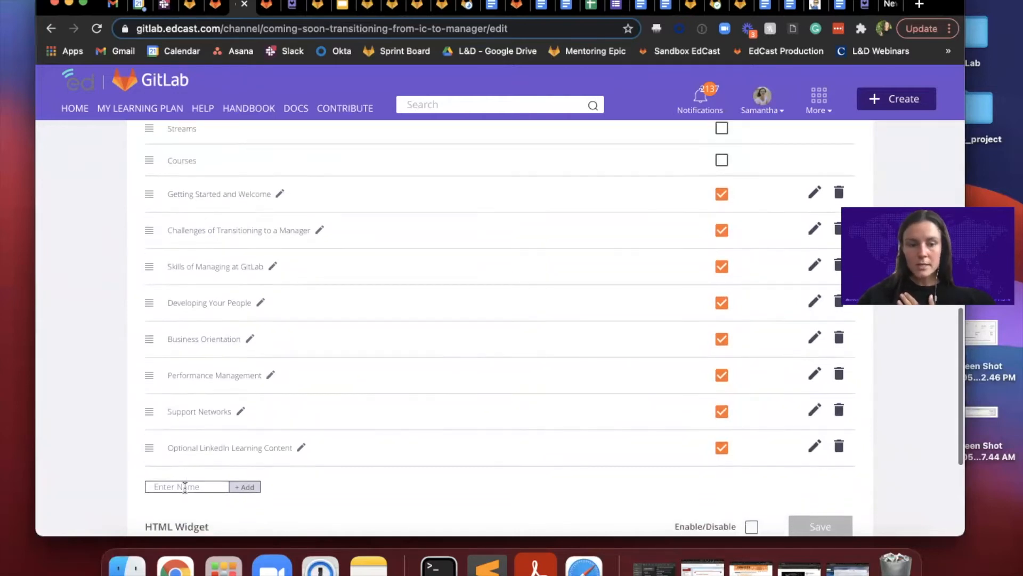
click(185, 486)
text(test)
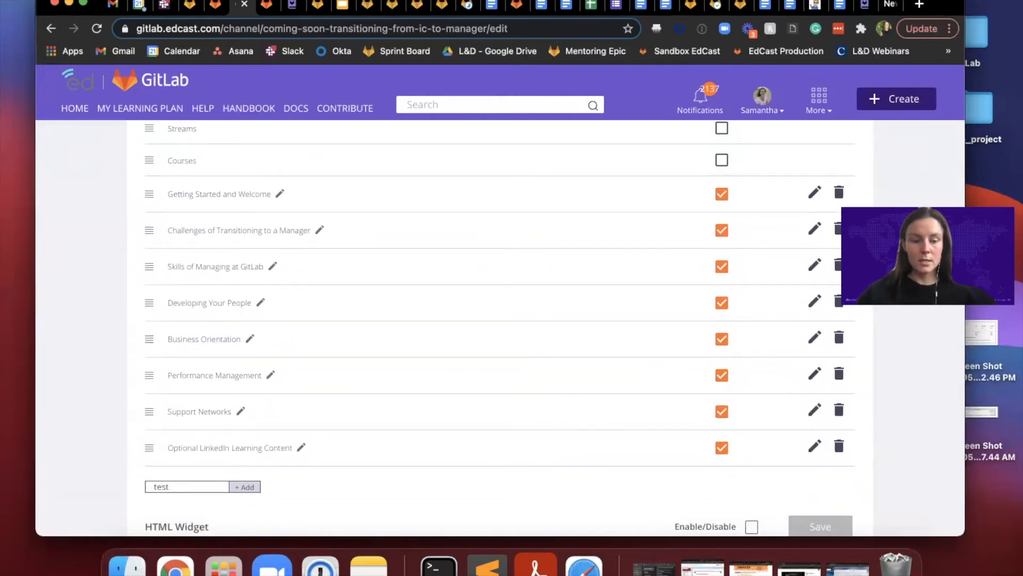
scroll(169, 482, down, 1)
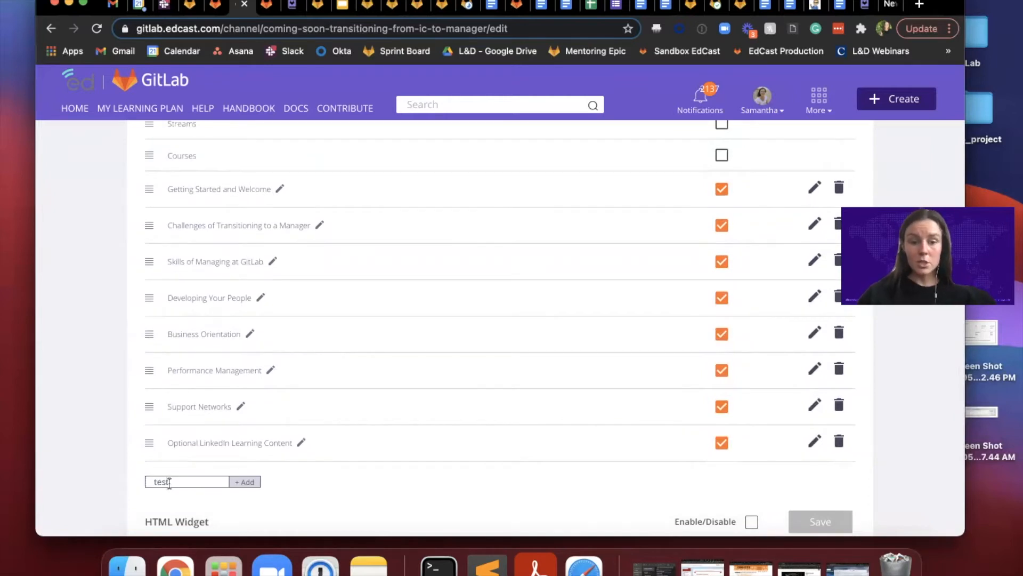
click(250, 482)
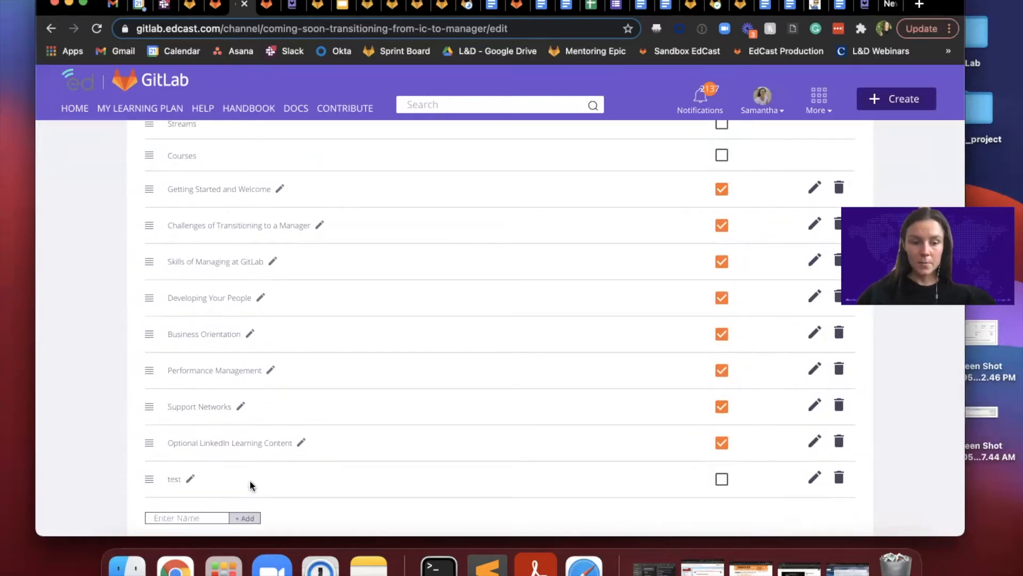
Step: Enable the new "test" content category for the channel
scroll(479, 469, down, 3)
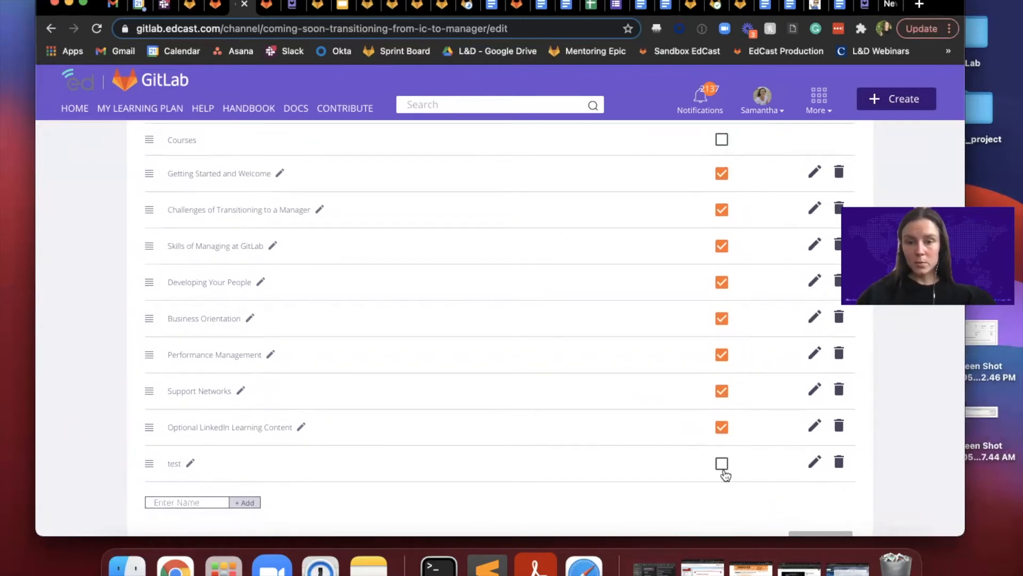
scroll(571, 462, down, 1)
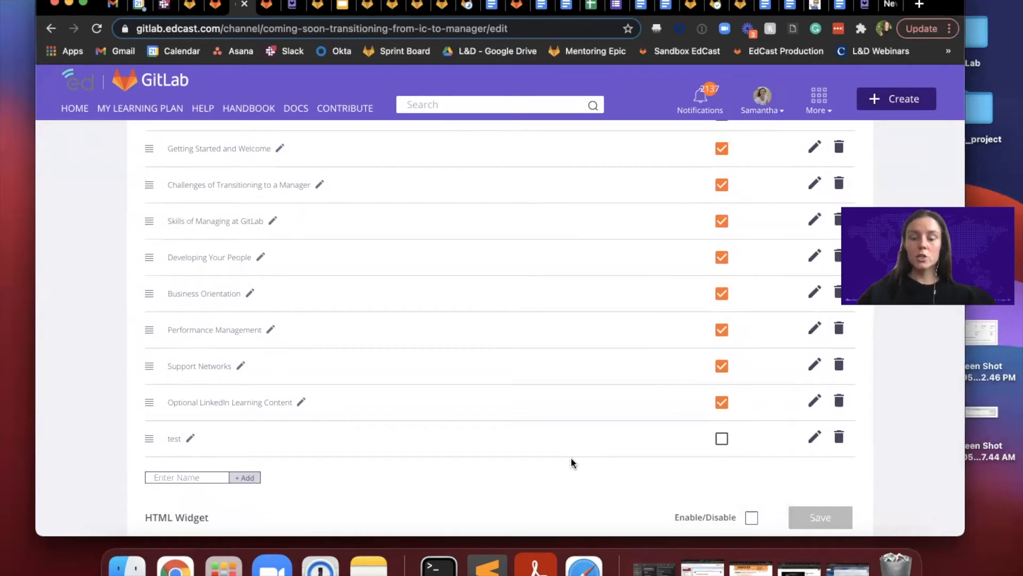
click(721, 438)
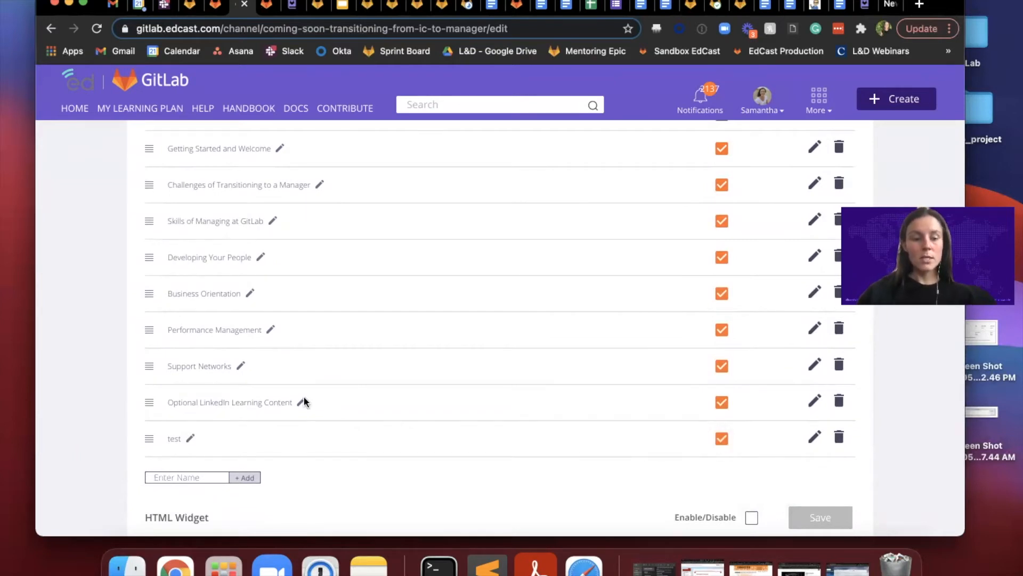
Step: Rename the "test" content category as "Test Test"
click(190, 438)
double_click(188, 439)
key(BackSpace)
text(Test)
key(BackSpace)
key(BackSpace)
key(BackSpace)
text(est Test)
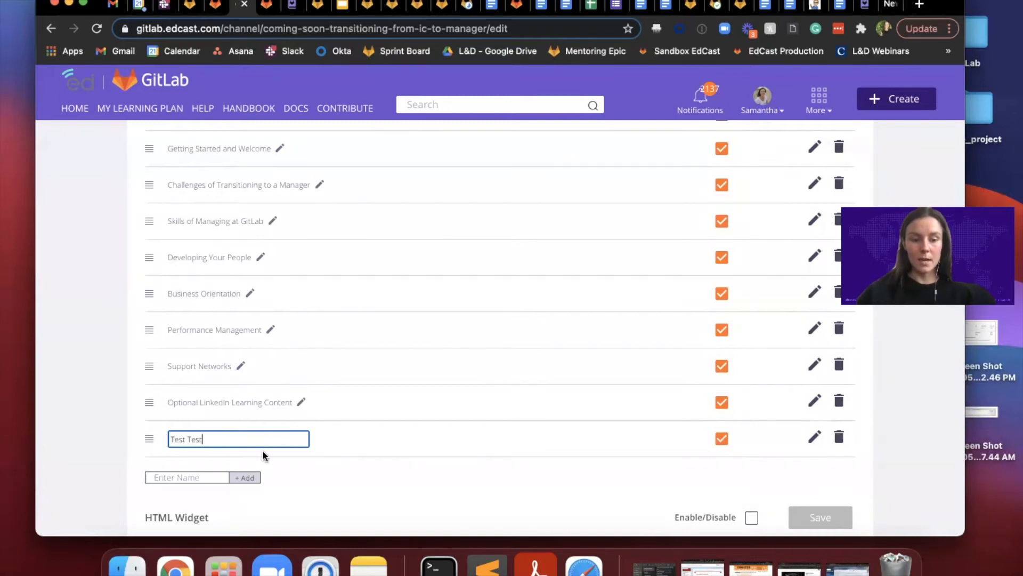
click(330, 484)
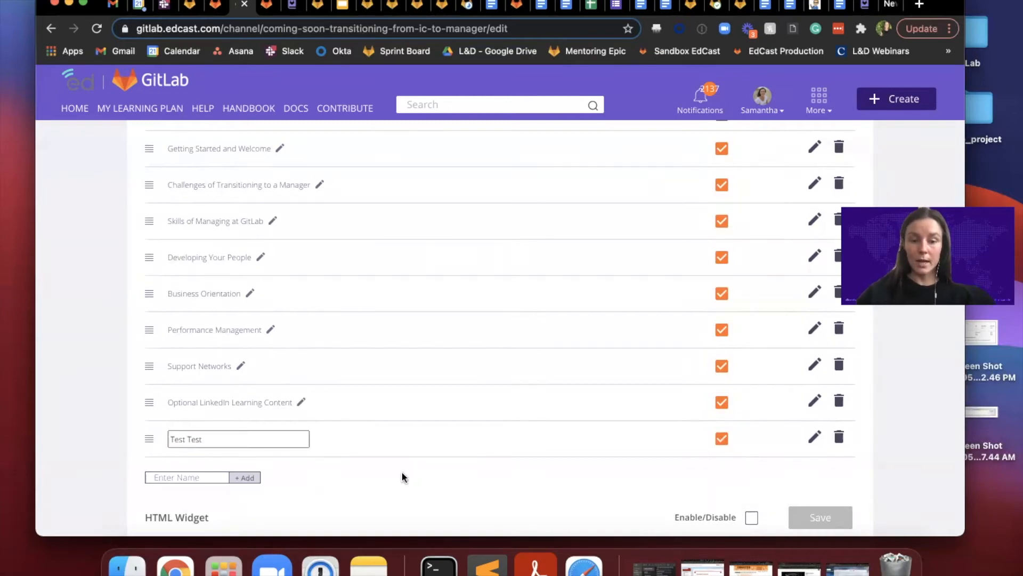
Step: Delete the "Test Test" content category and confirm the deletion
scroll(402, 474, down, 1)
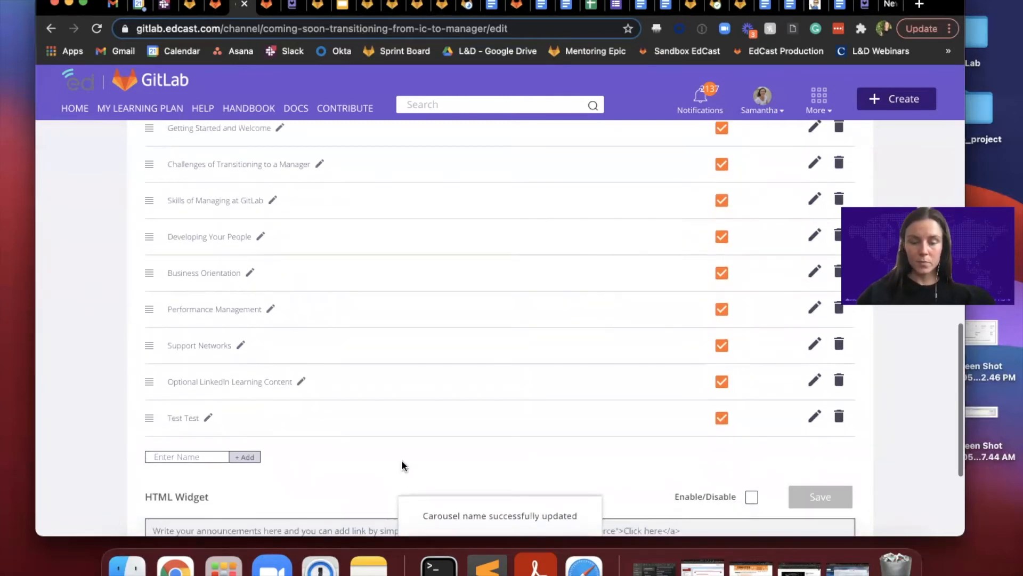
scroll(402, 465, up, 1)
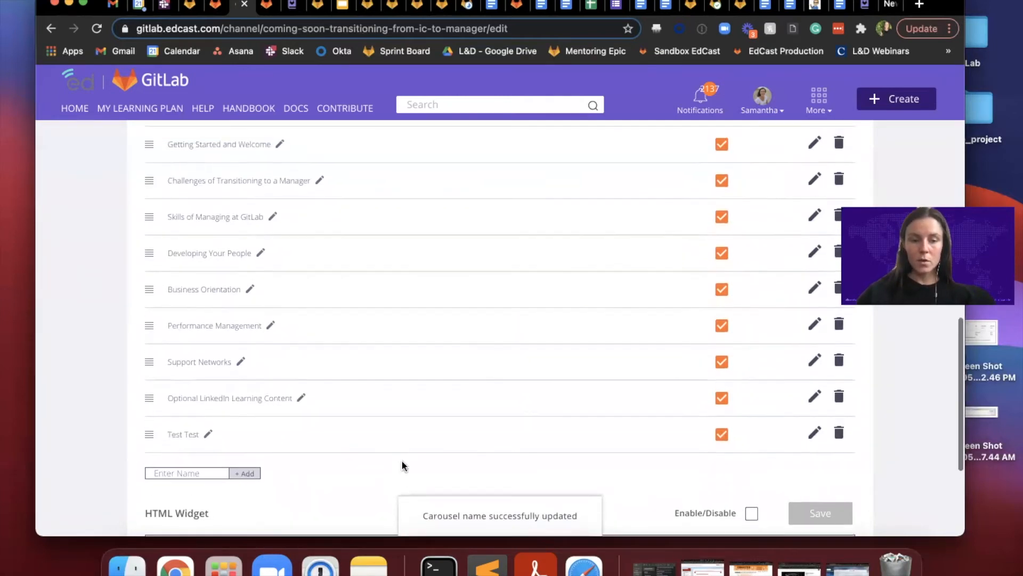
click(838, 434)
click(541, 332)
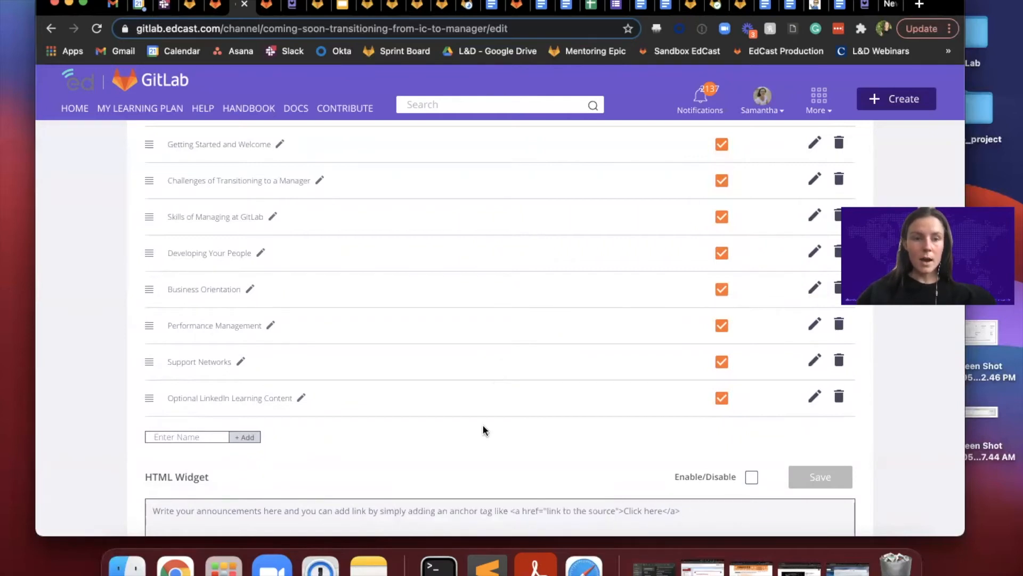
Step: Check the GitLab issue for the requested SmartCard and add "Transitioning to a Manager" to the "Challenges of Transitioning to a Manager" category
click(192, 7)
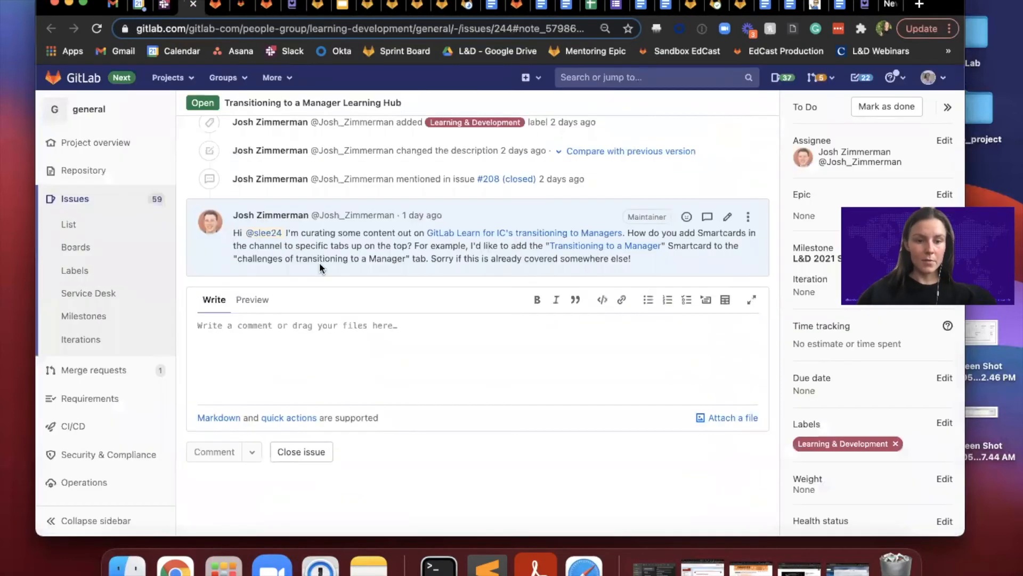
click(241, 7)
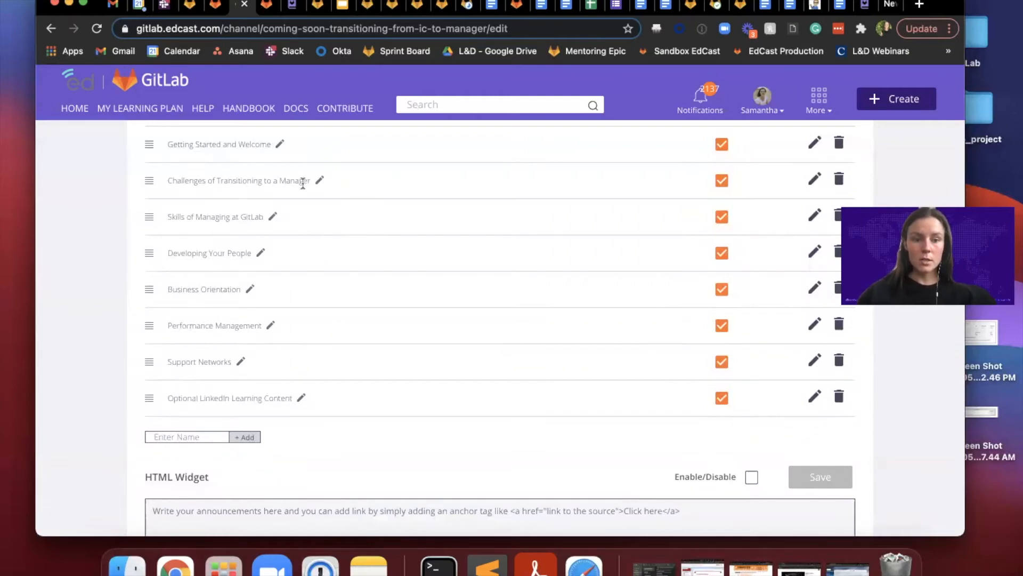
scroll(254, 416, up, 3)
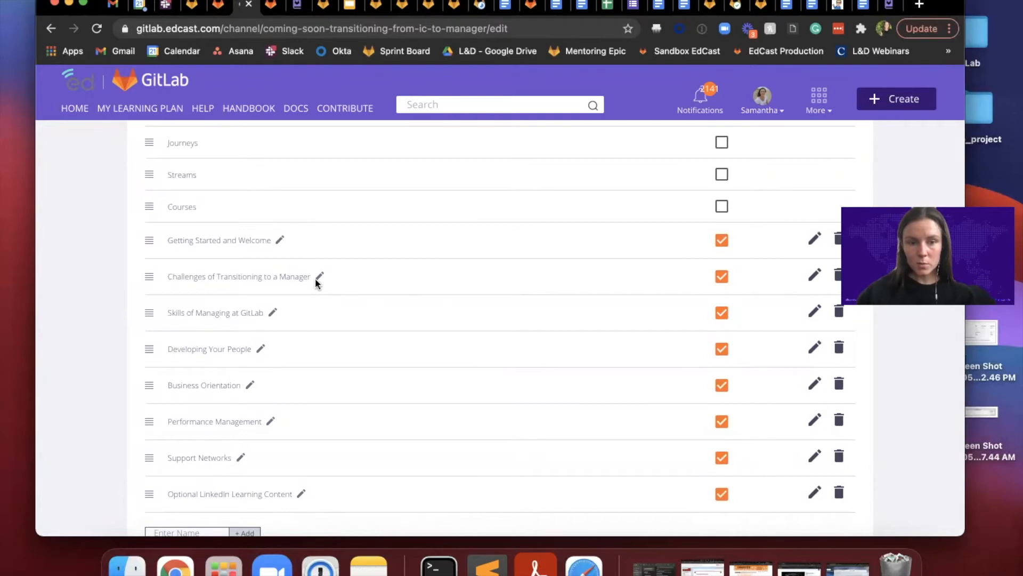
click(814, 277)
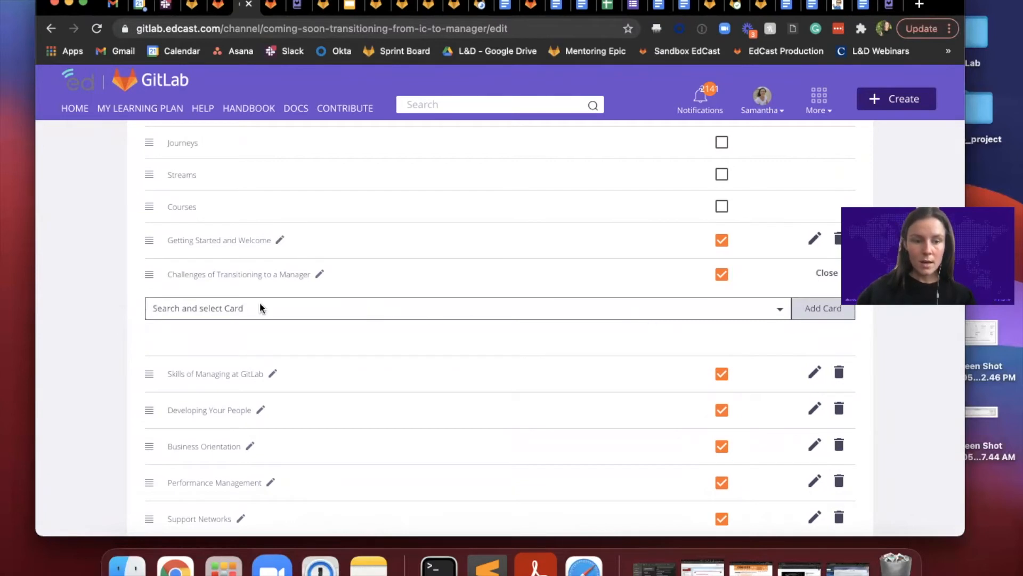
click(422, 309)
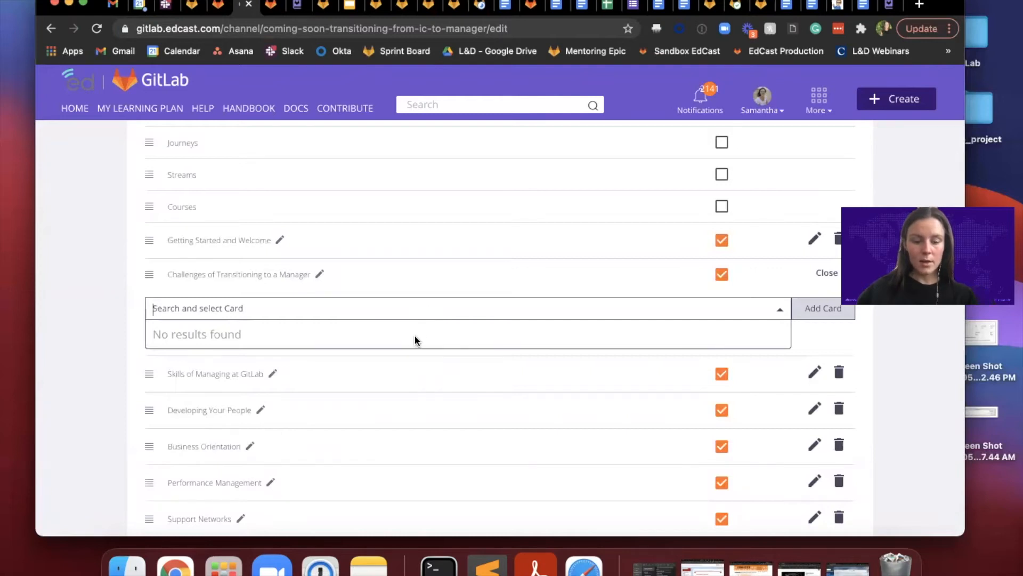
text(transit)
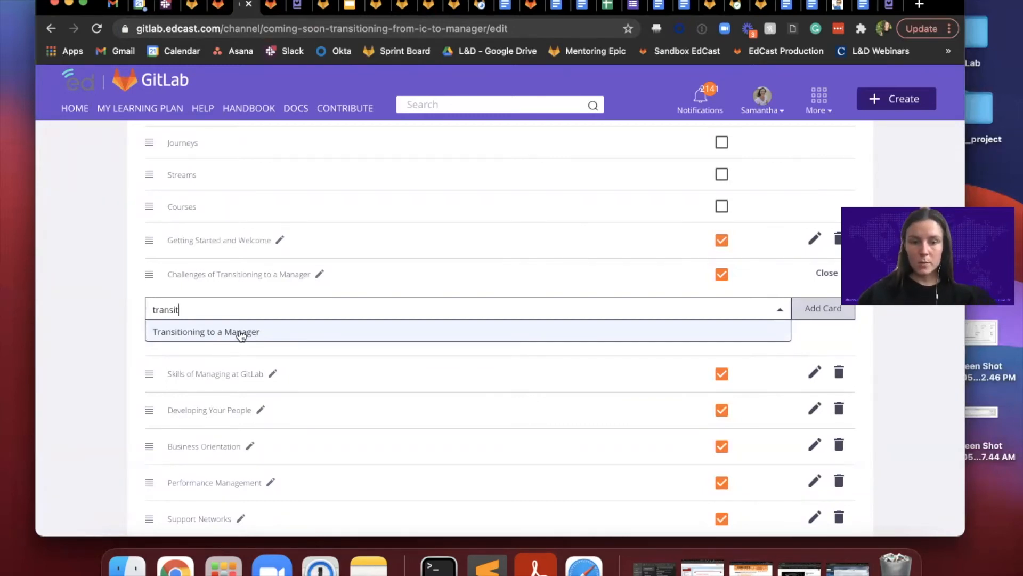
click(213, 333)
click(826, 305)
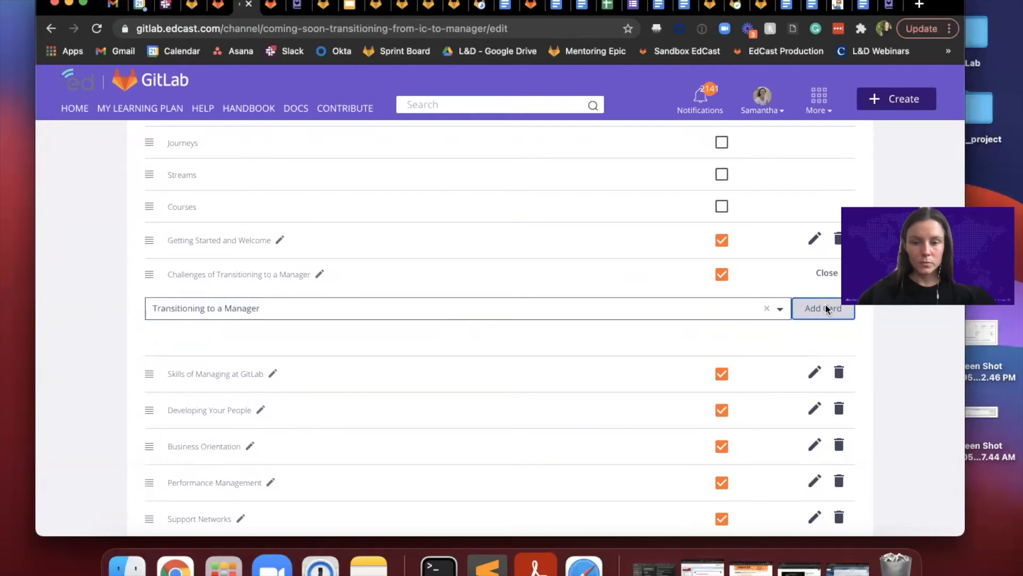
Step: Close the card editing of the "Challenges of Transitioning to a Manager" category and update the channel
scroll(396, 337, down, 2)
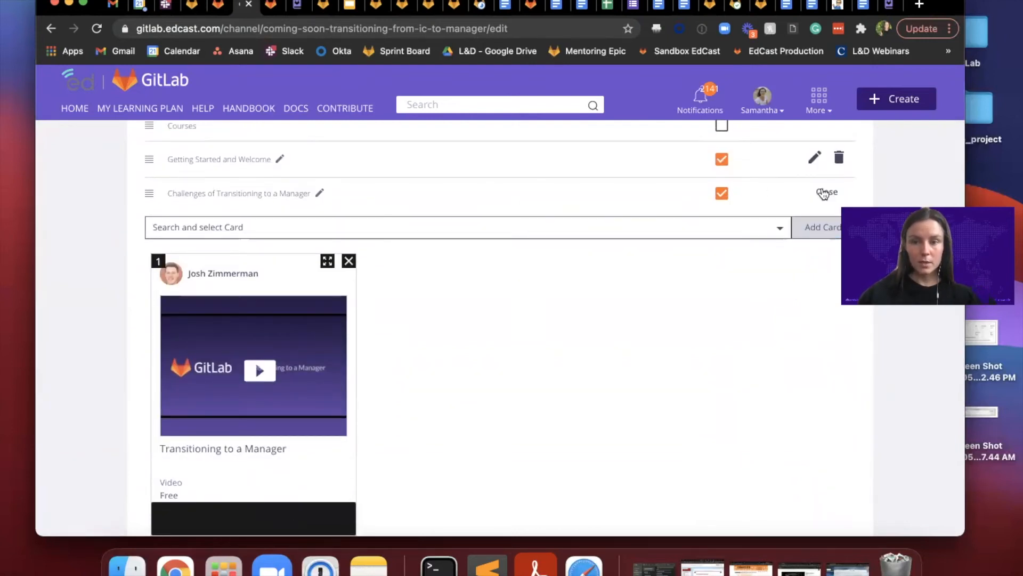
click(827, 193)
scroll(818, 196, down, 8)
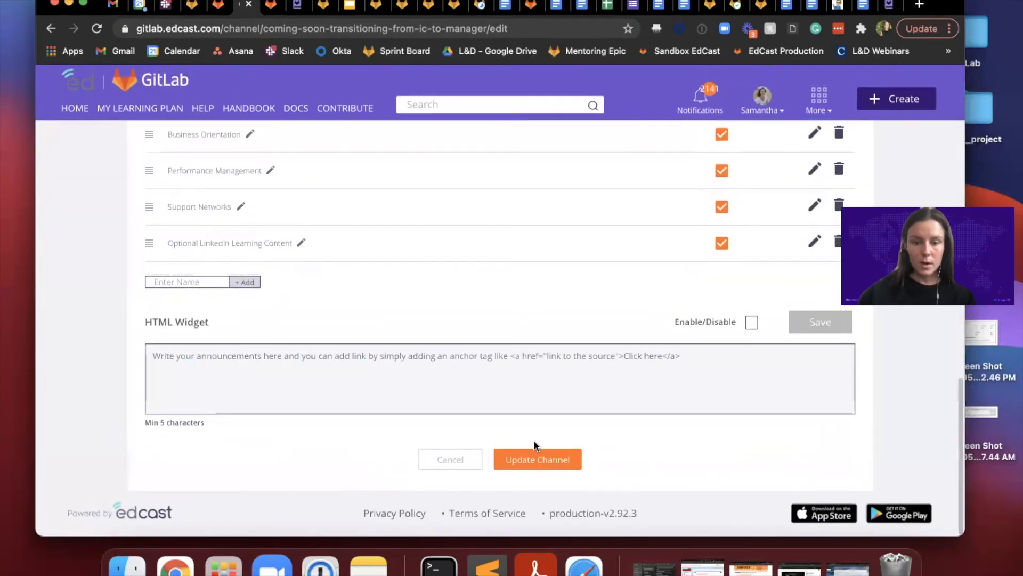
click(527, 466)
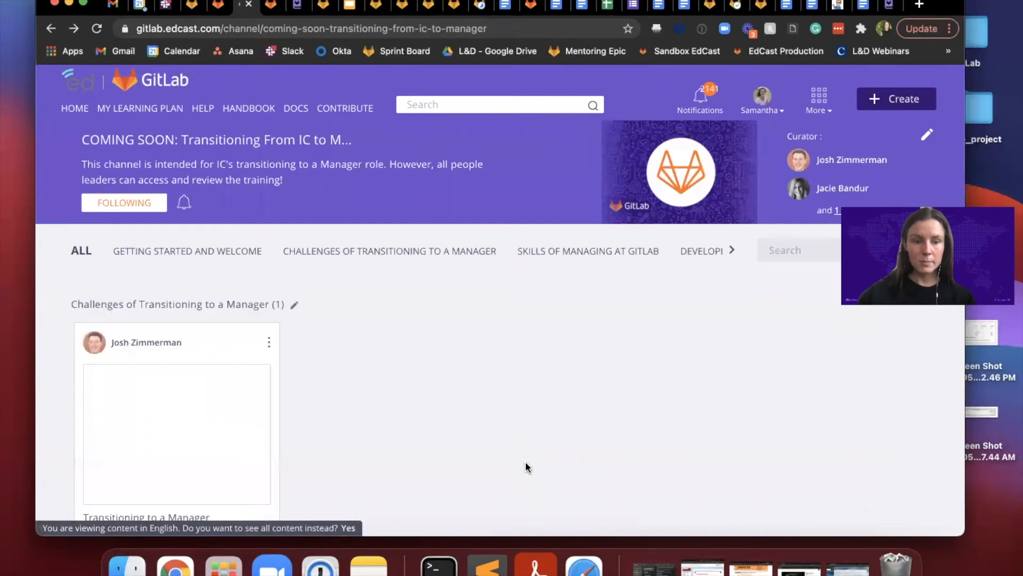
Step: Examine the updated channel page with its custom carousel and look through the full row of content categories
scroll(520, 421, down, 3)
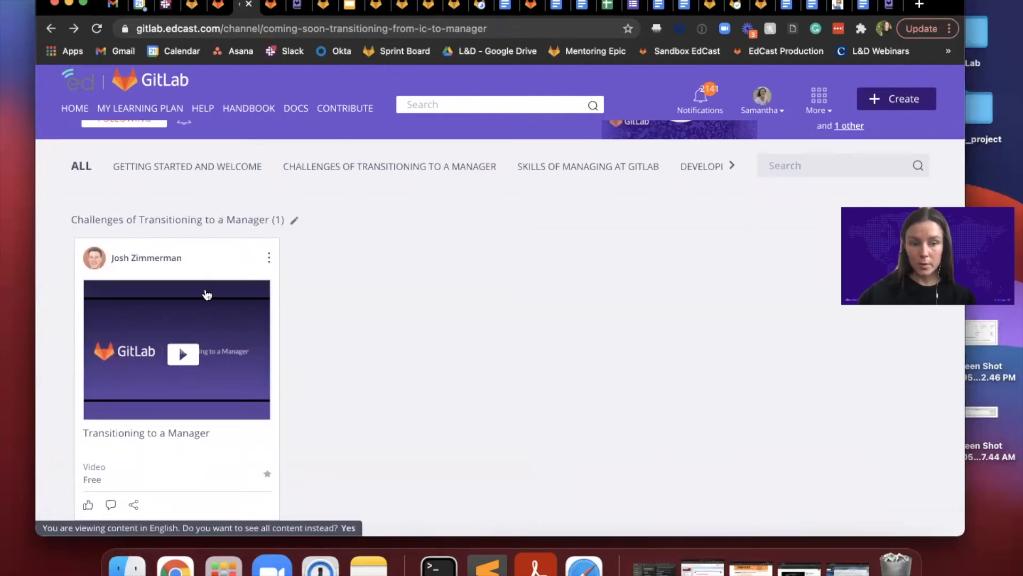
scroll(207, 290, down, 1)
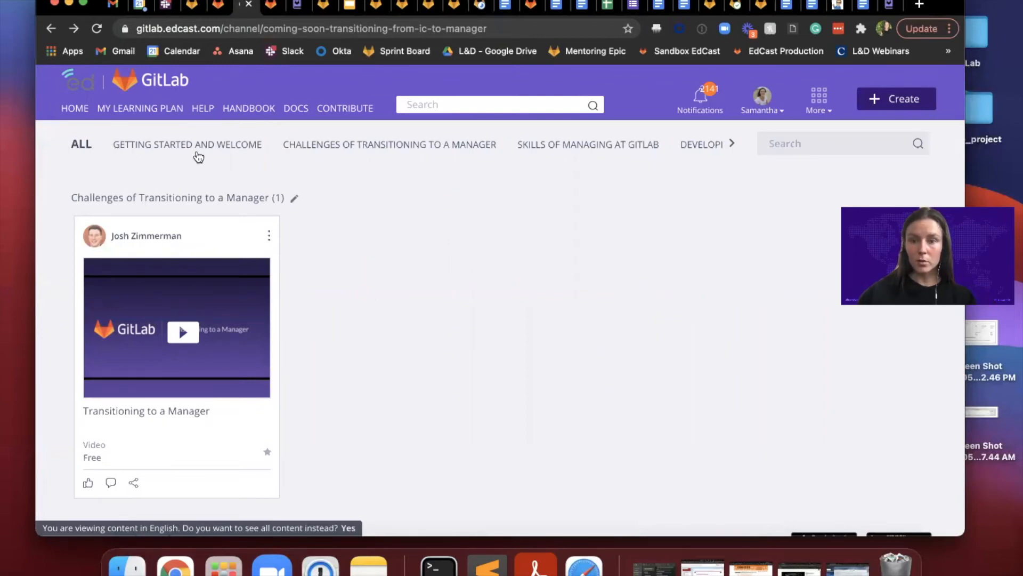
click(733, 145)
click(732, 147)
click(76, 144)
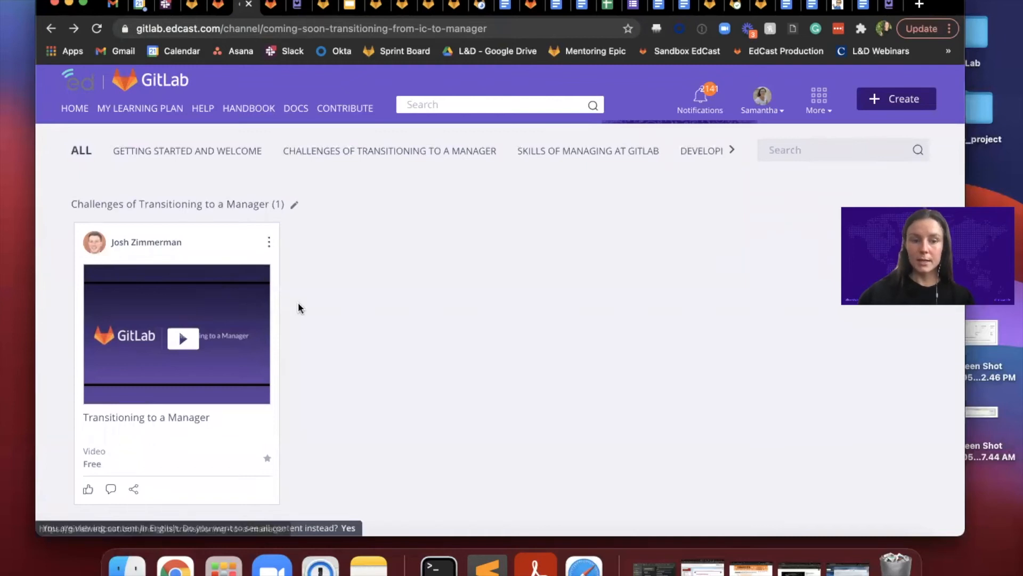
Step: View the "Challenges of Transitioning to a Manager" and "Skills of Managing at GitLab" categories, and return to the channel's full content
click(439, 152)
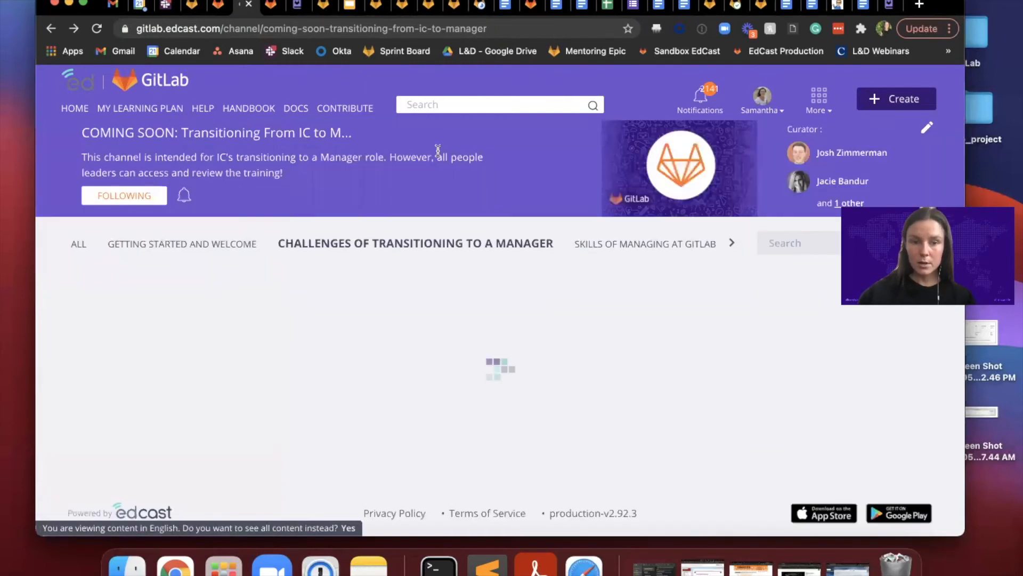
scroll(575, 306, down, 2)
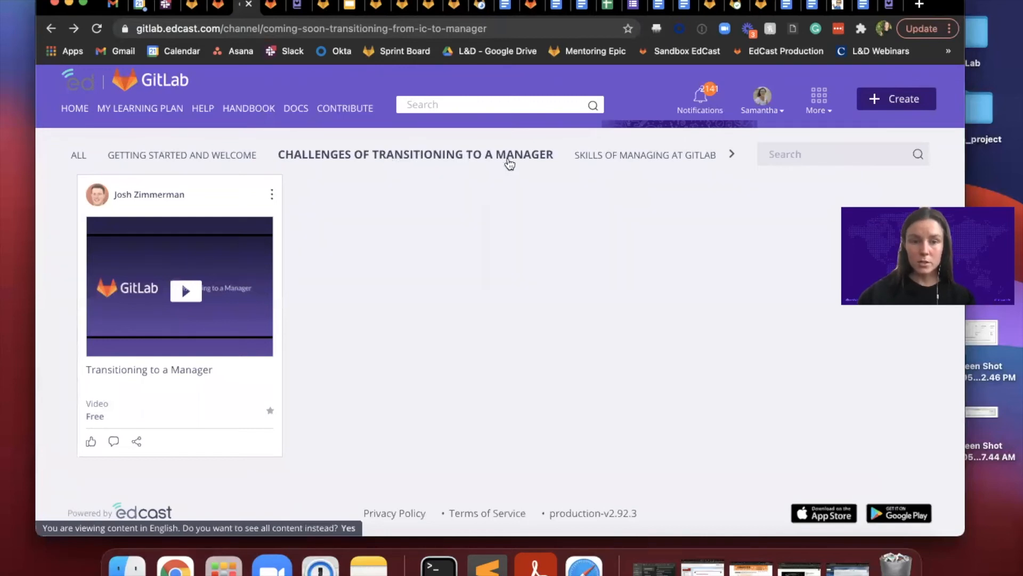
scroll(251, 361, up, 1)
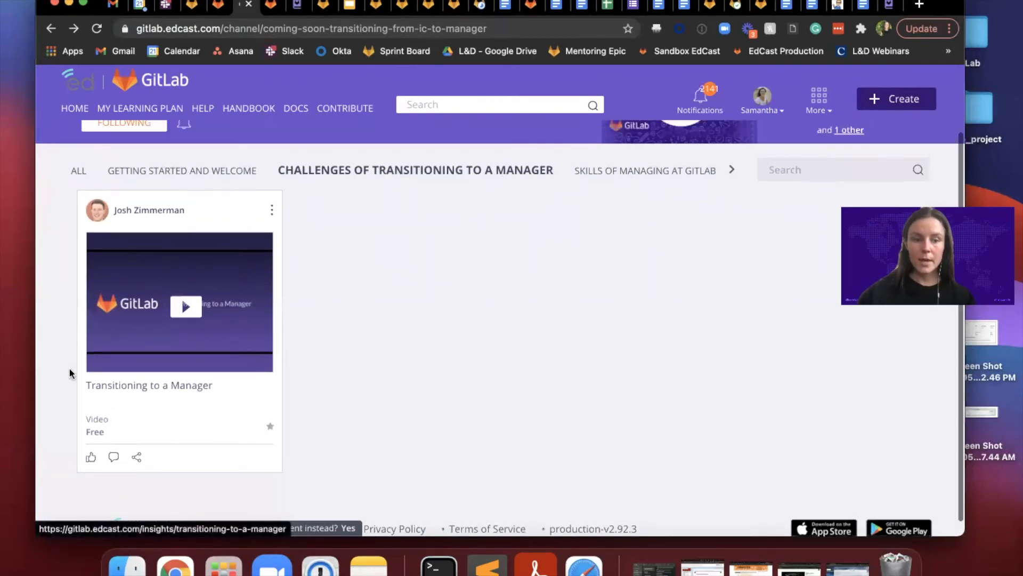
click(643, 170)
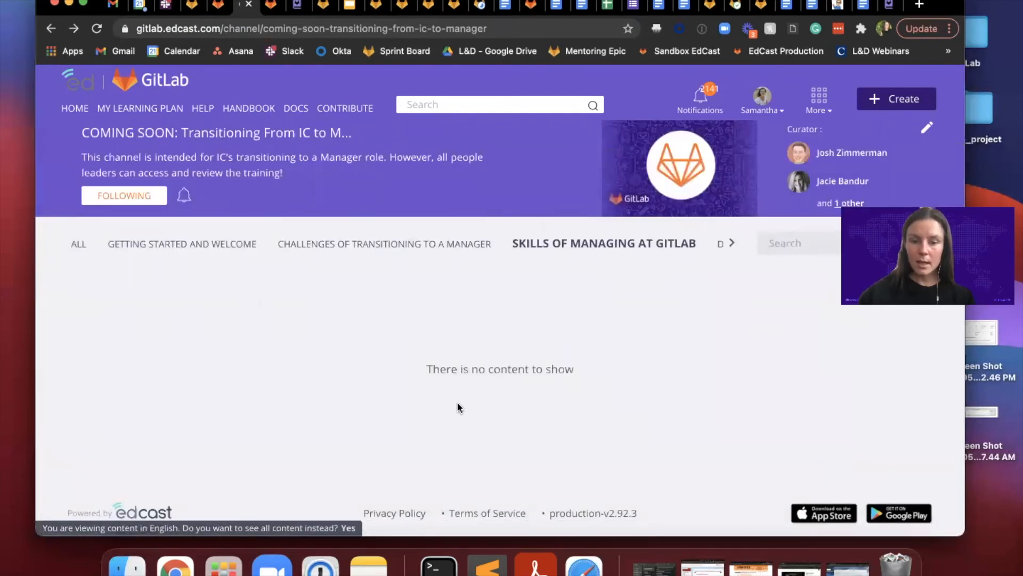
click(85, 251)
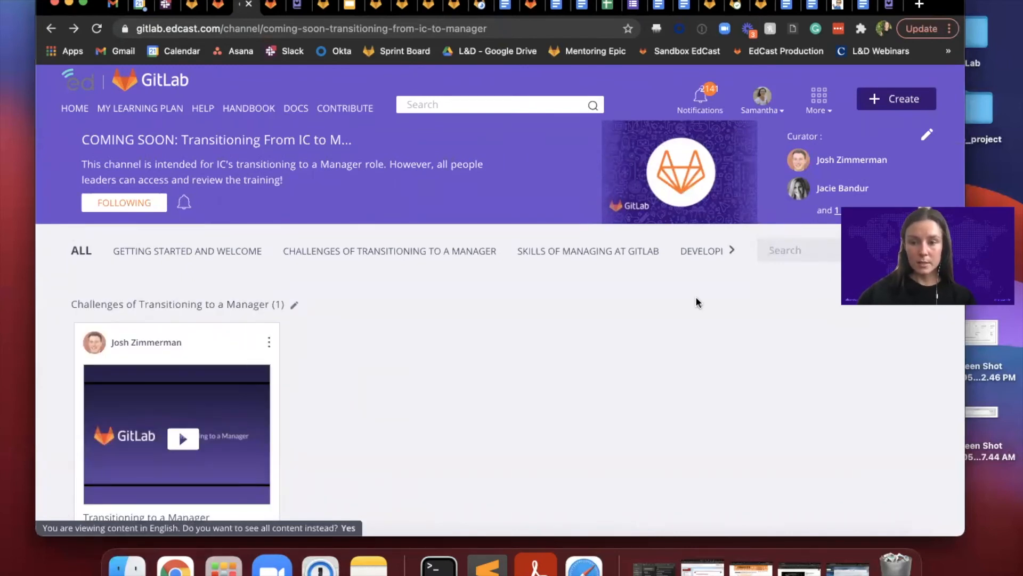
Step: Open the overview of all channels
click(820, 109)
click(683, 214)
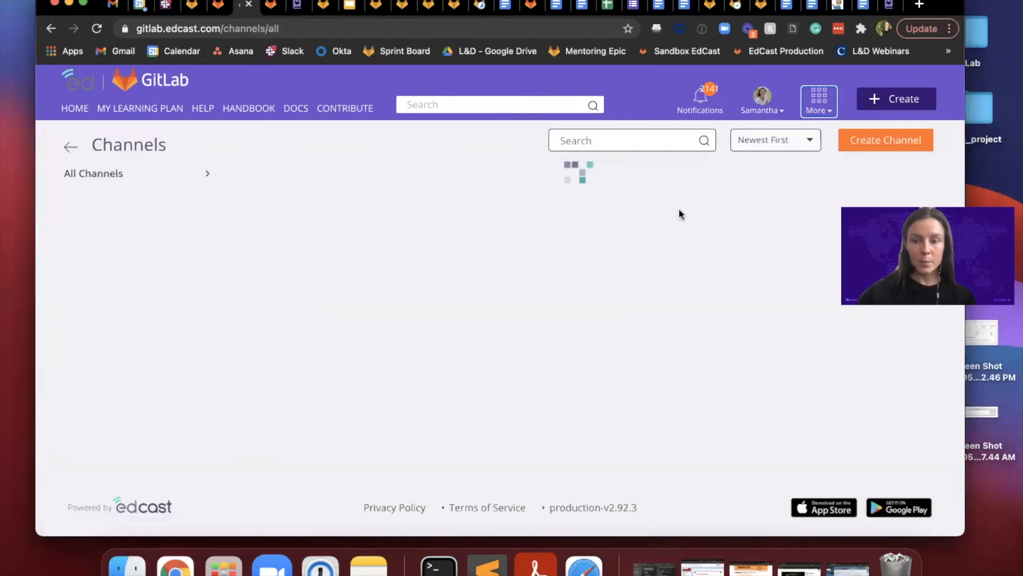
Step: Open the GitLab Marketing Learning Hub channel from the channel overview and look along its row of content categories
scroll(687, 215, down, 1)
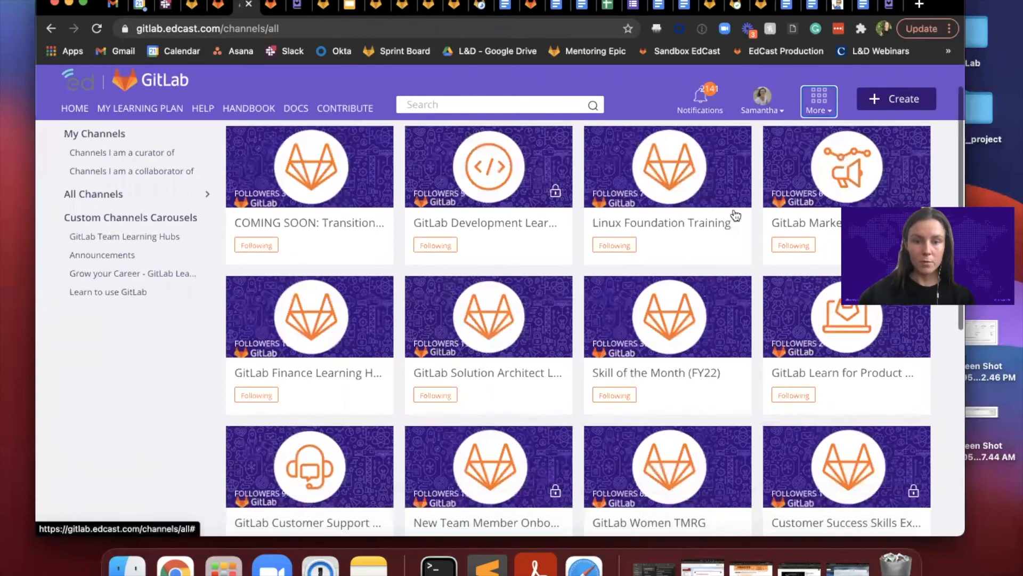
click(794, 221)
scroll(603, 260, right, 2)
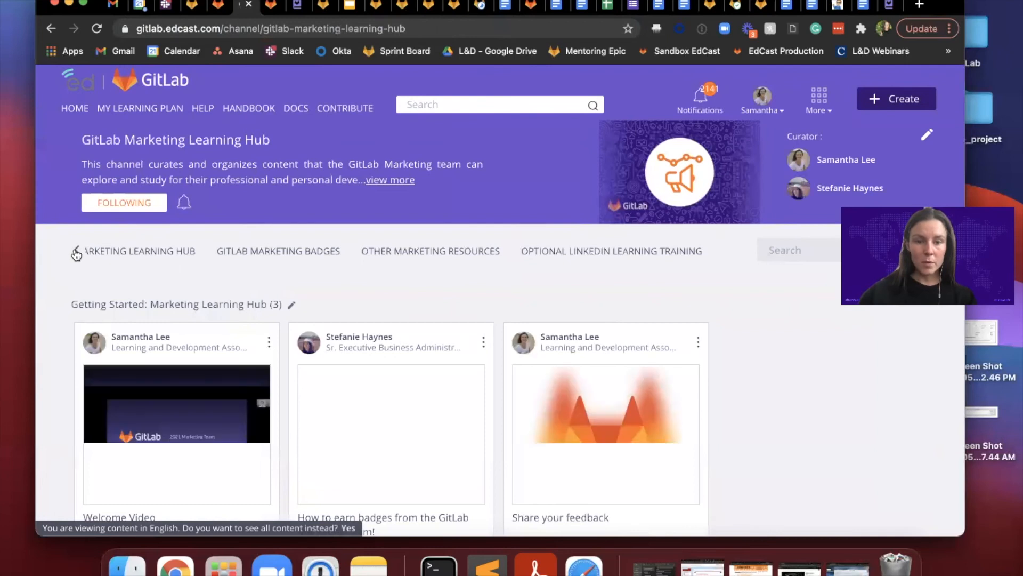
Step: Examine the Marketing Learning Hub's carousels down to Other Marketing Resources, bringing up the further cards of GitLab Marketing Badges
scroll(299, 277, down, 2)
scroll(300, 284, down, 1)
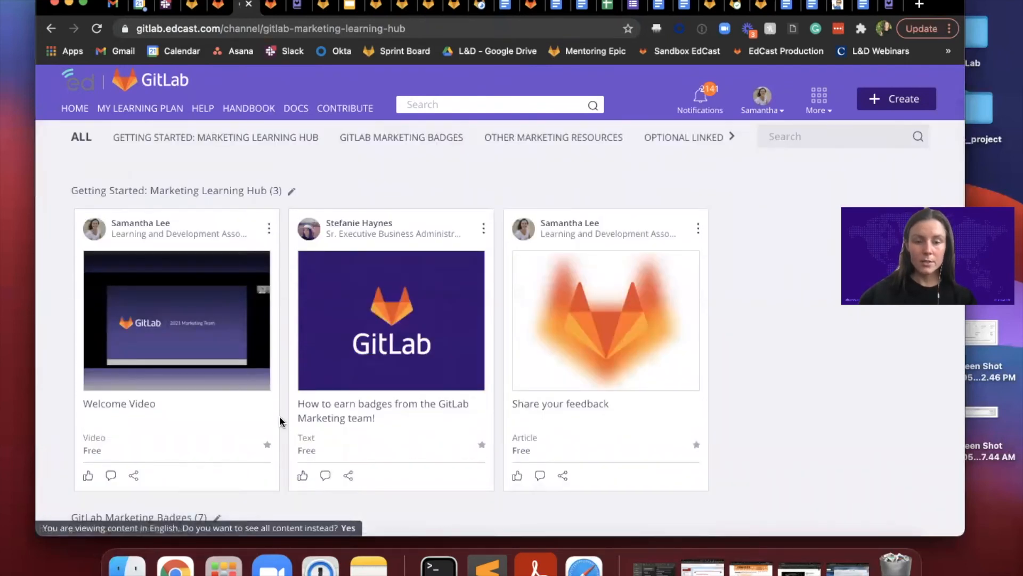
scroll(280, 418, down, 1)
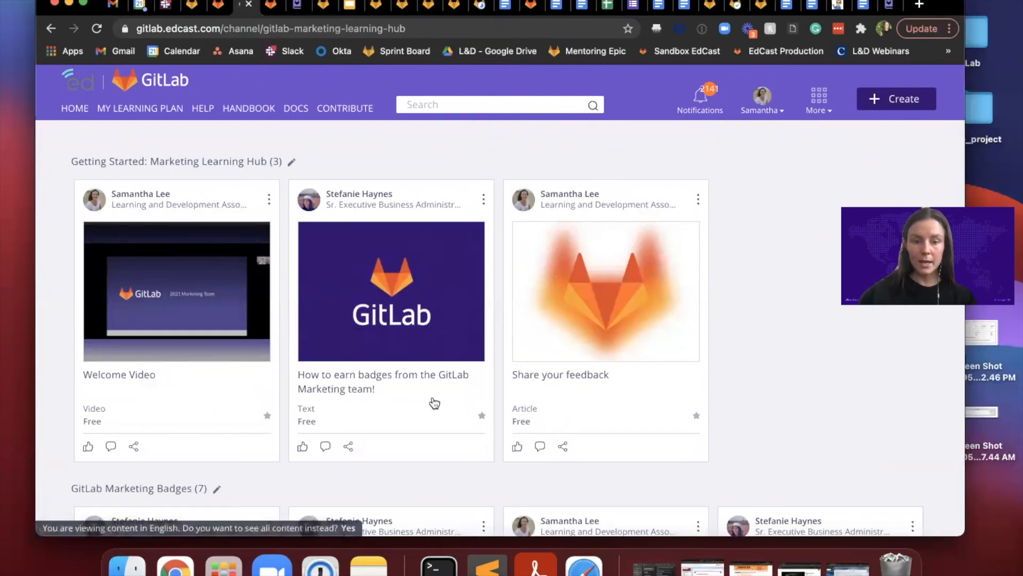
scroll(435, 403, down, 6)
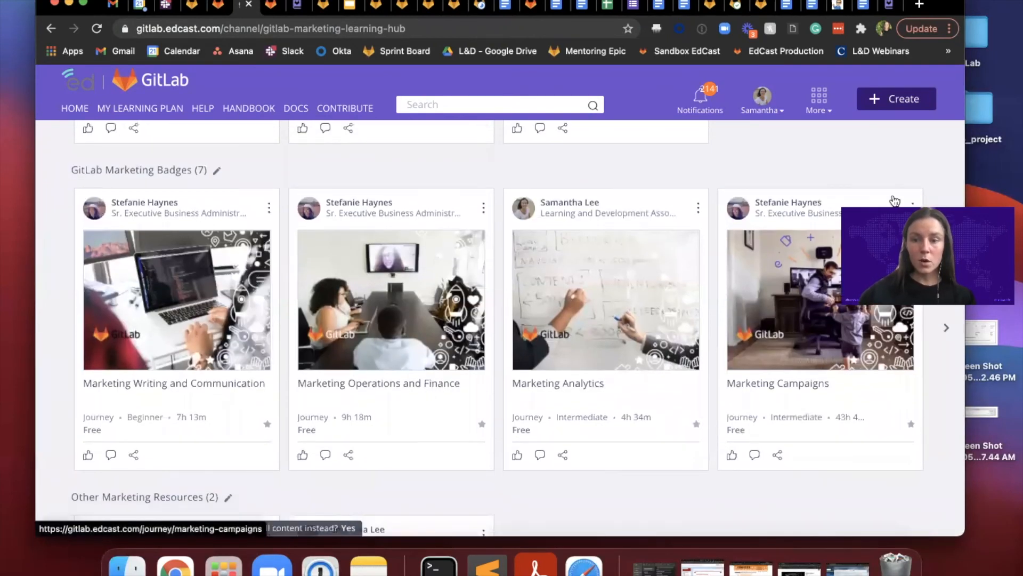
click(947, 331)
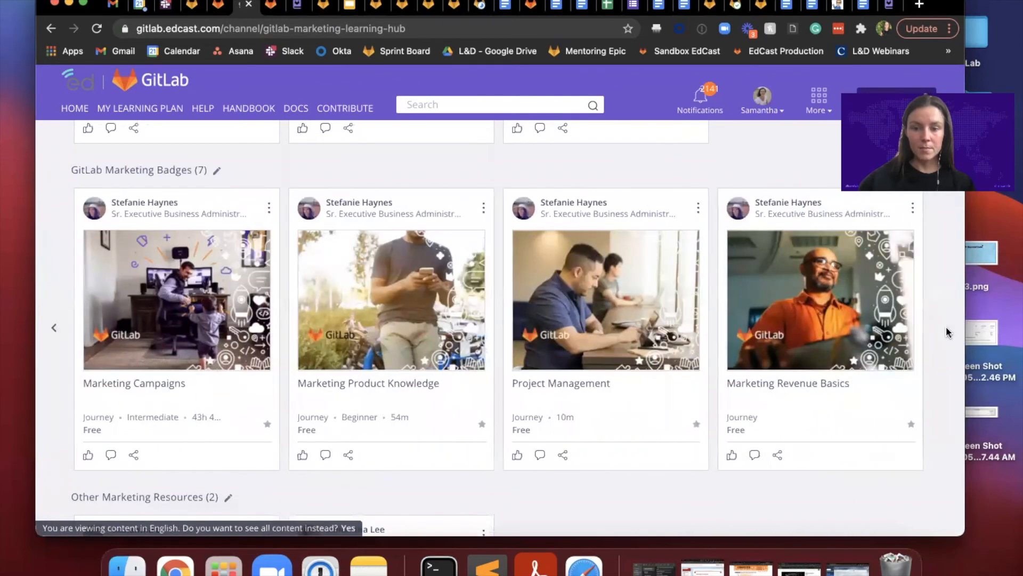
scroll(826, 377, down, 5)
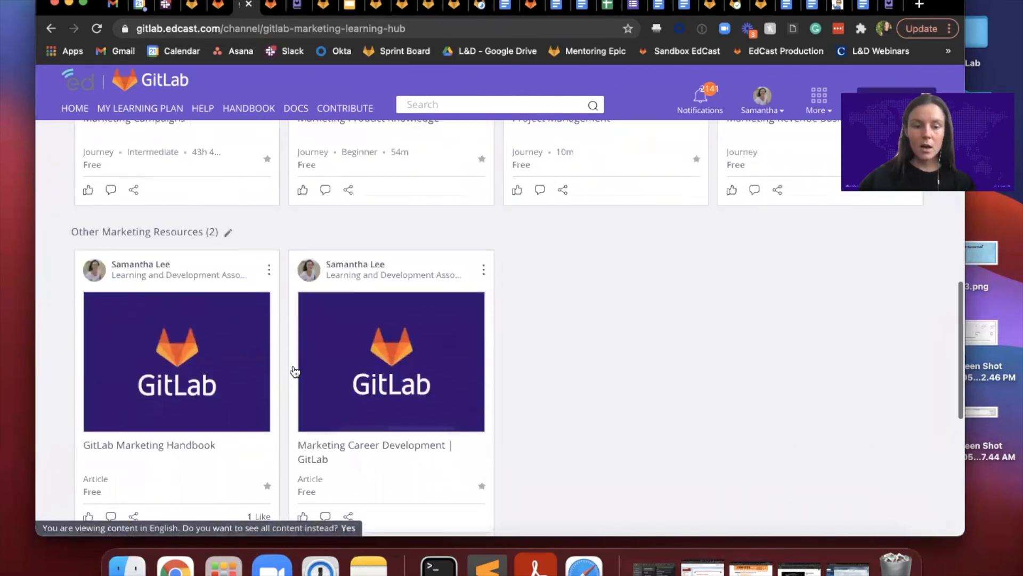
Step: Review the Marketing Learning Hub page again from its channel header through the Getting Started and GitLab Marketing Badges carousels
scroll(293, 422, up, 10)
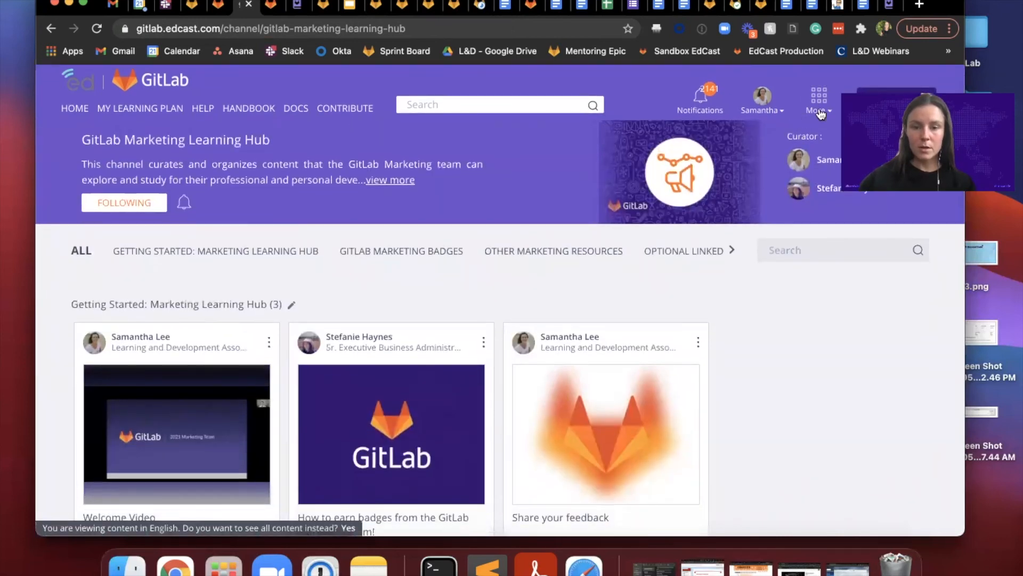
scroll(804, 391, down, 6)
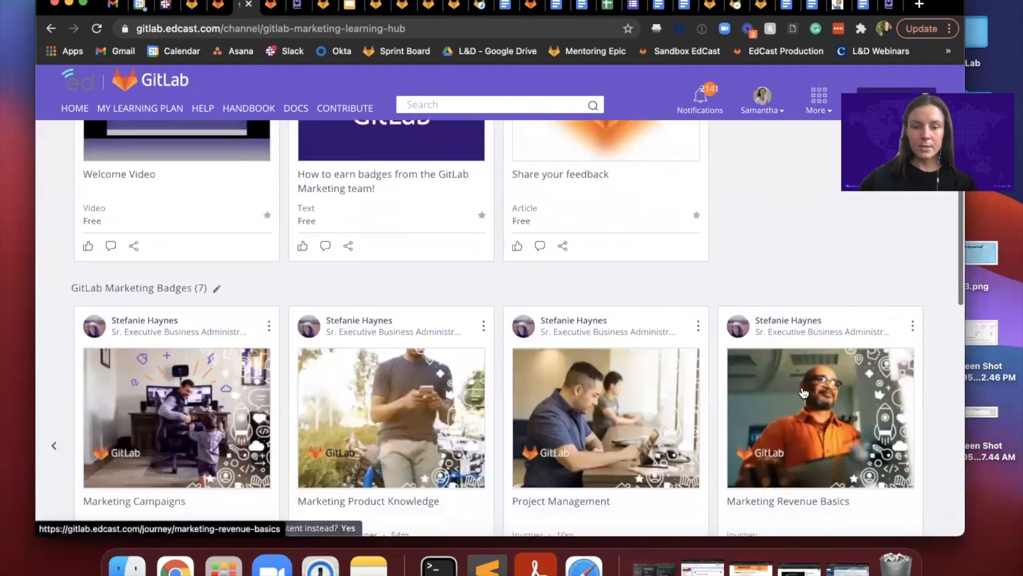
scroll(804, 392, down, 2)
scroll(804, 392, up, 4)
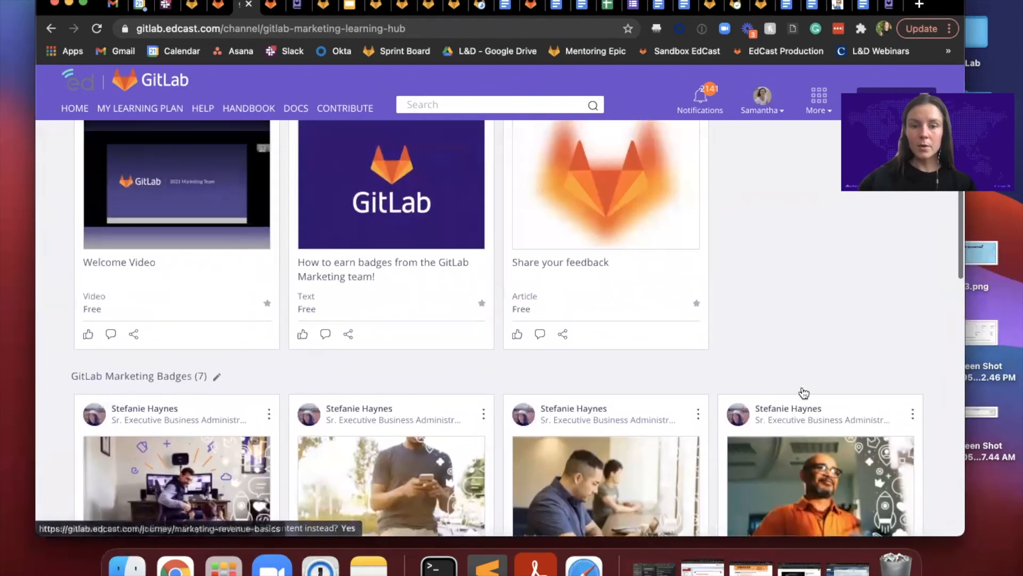
scroll(618, 346, down, 3)
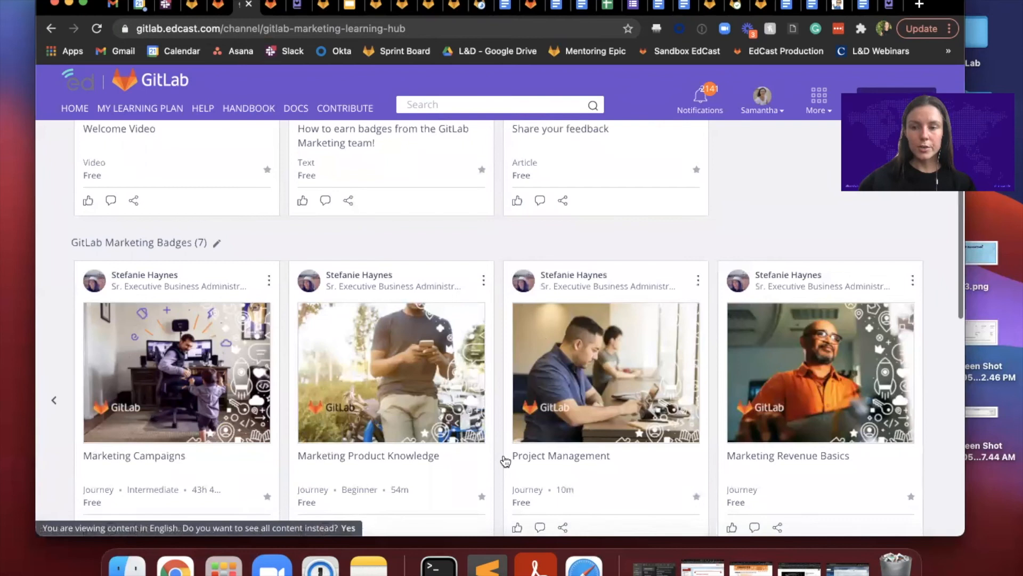
scroll(505, 459, down, 2)
scroll(590, 505, up, 7)
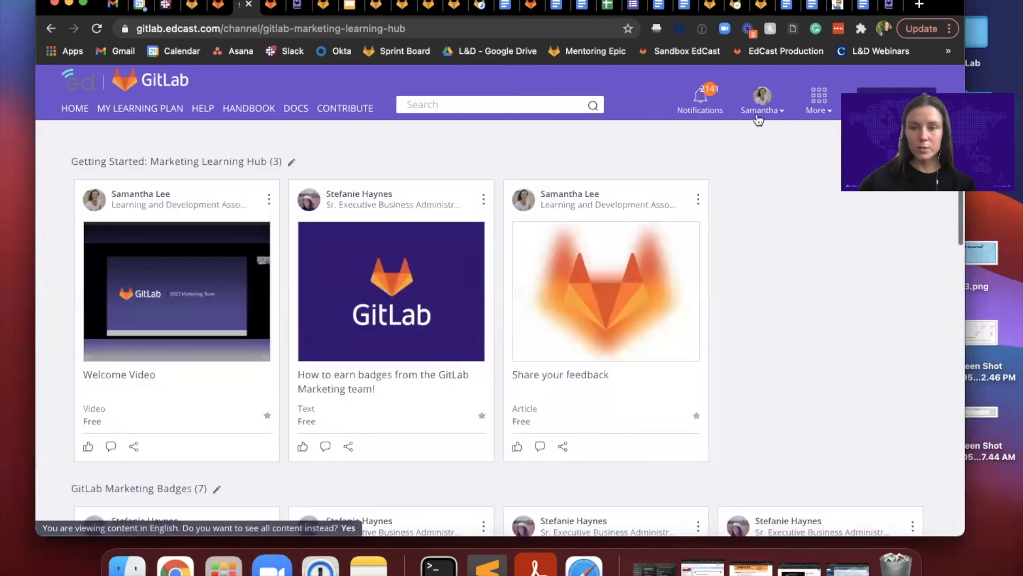
Step: Return to the overview of all channels and open the GitLab Learn for Product Management channel
click(815, 111)
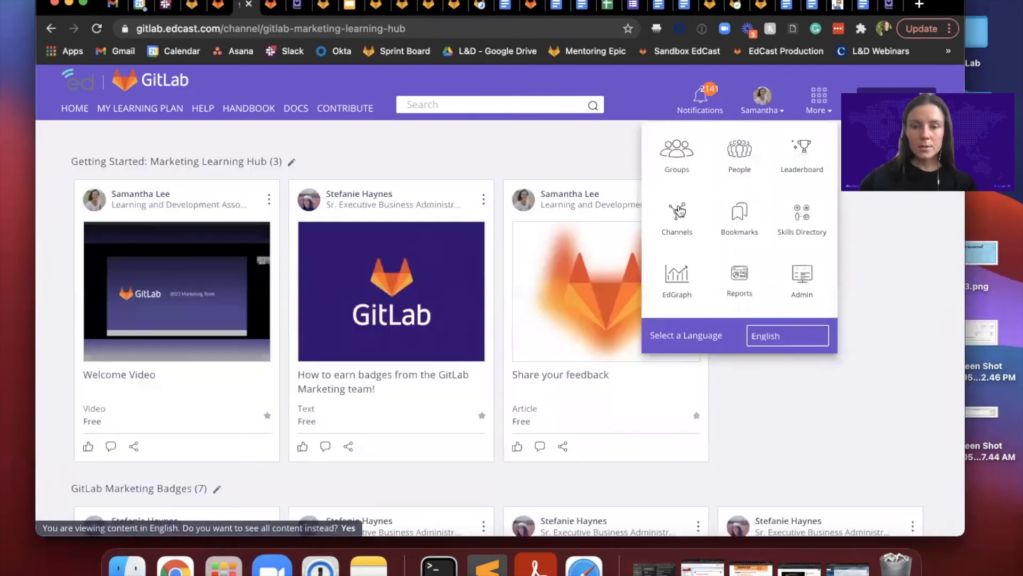
click(678, 211)
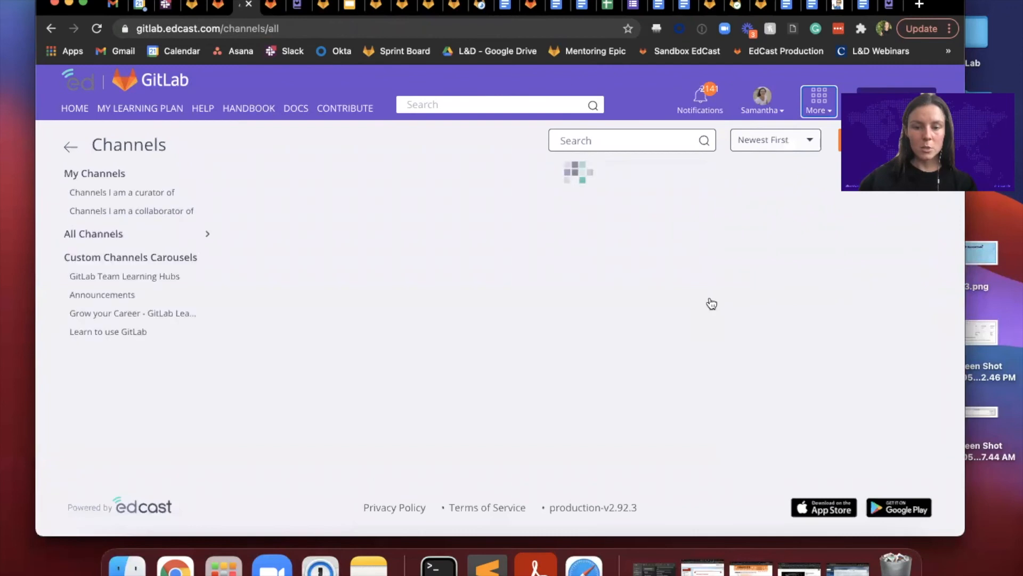
scroll(711, 302, down, 2)
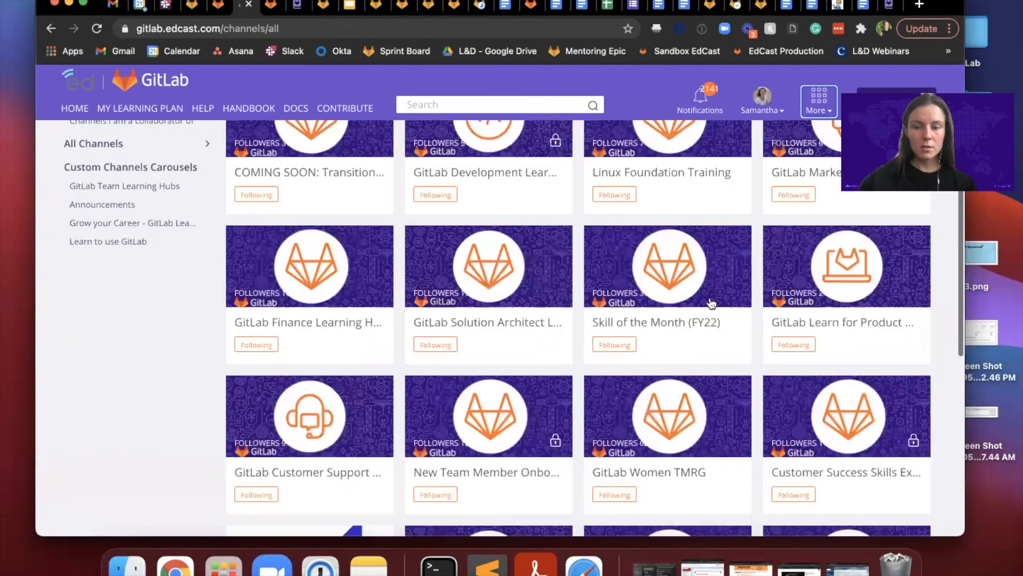
click(843, 323)
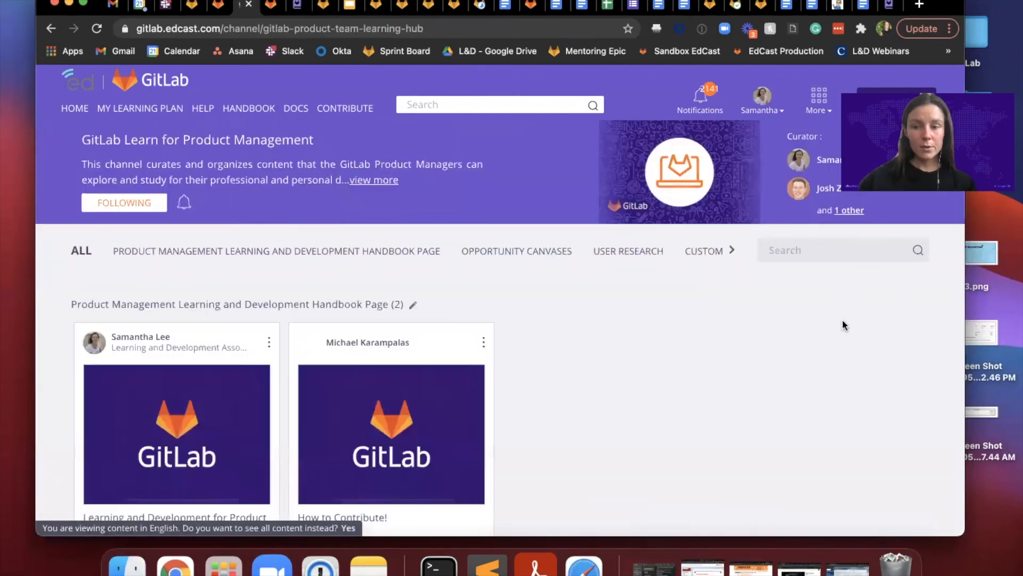
Step: View the Product Management handbook carousel and bring up further cards in the Opportunity Canvases carousel
scroll(600, 340, down, 5)
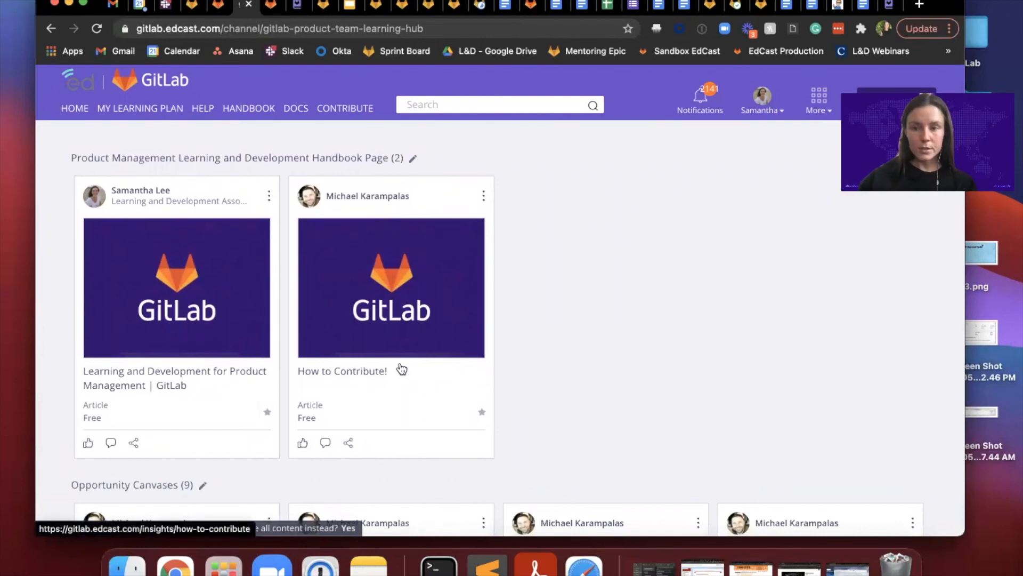
scroll(402, 369, down, 10)
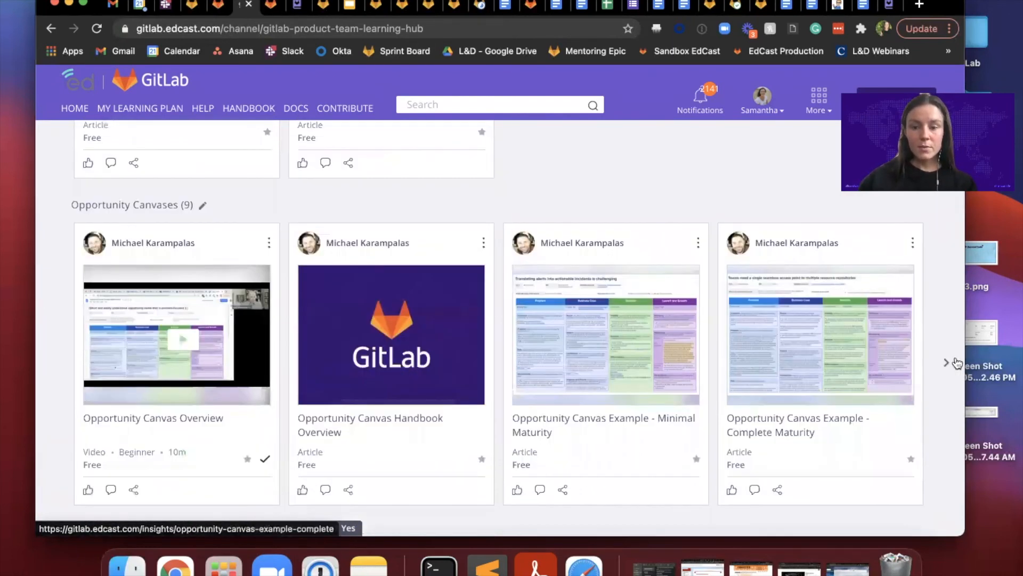
click(946, 362)
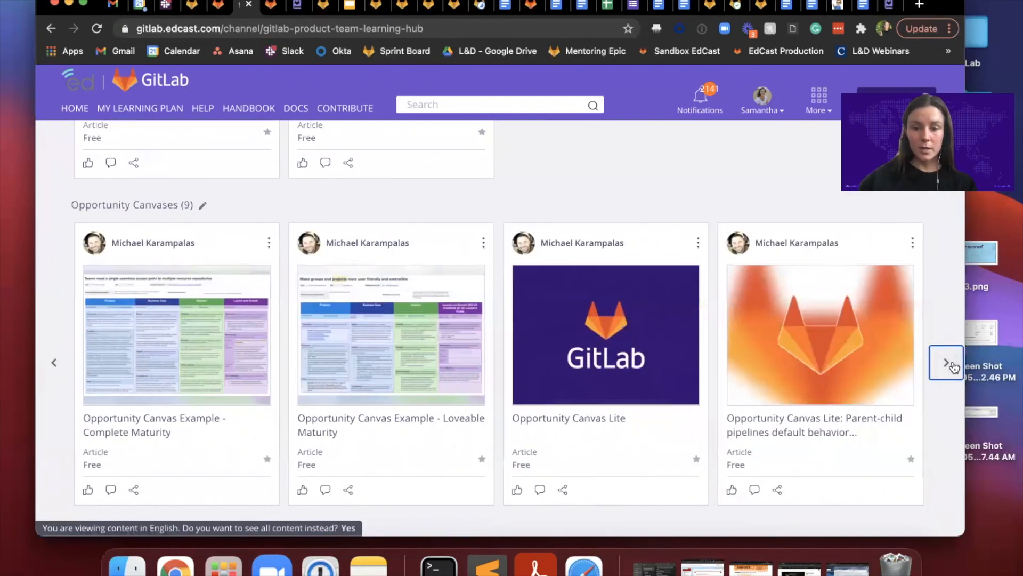
Step: Look through the remaining Product Management carousels from User Research down to Growth and Experimentation
scroll(954, 366, down, 10)
scroll(945, 381, down, 15)
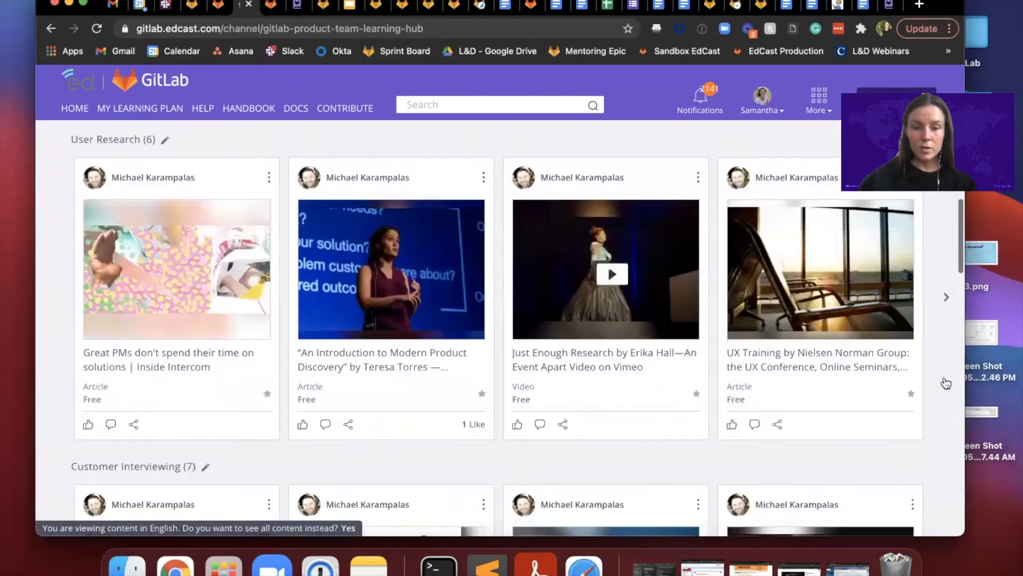
scroll(944, 380, up, 4)
scroll(747, 387, down, 10)
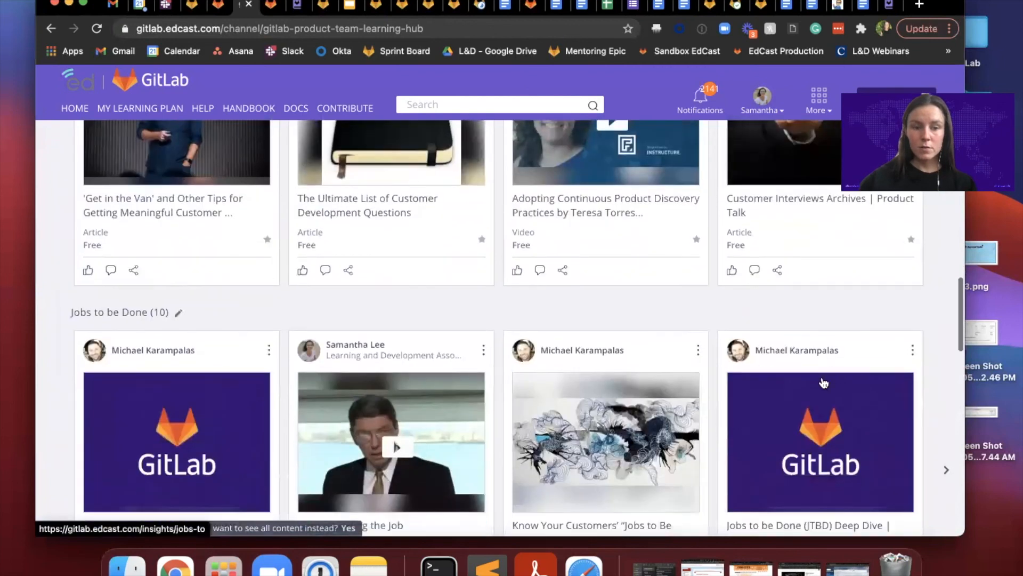
scroll(650, 393, down, 2)
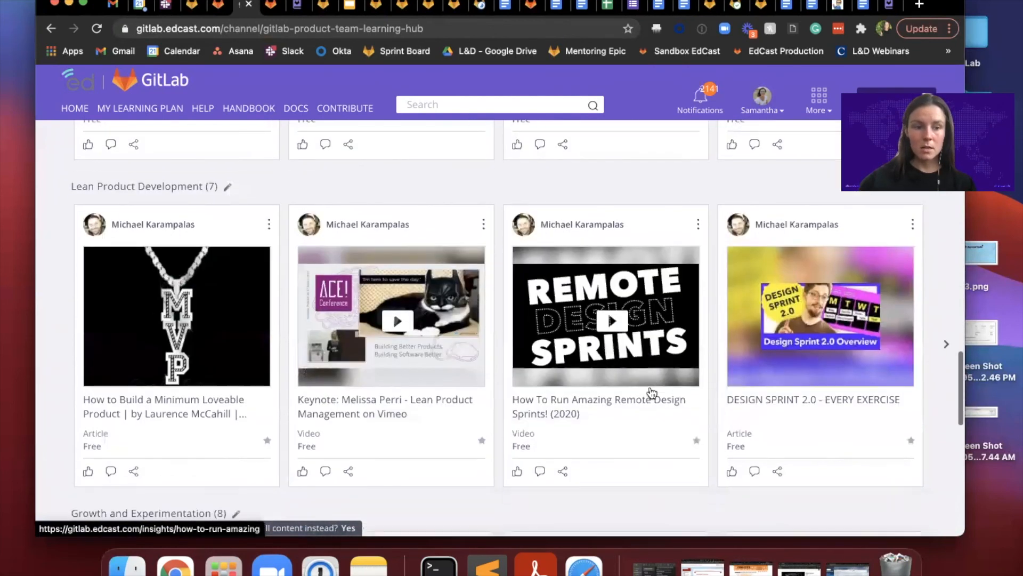
scroll(486, 368, down, 5)
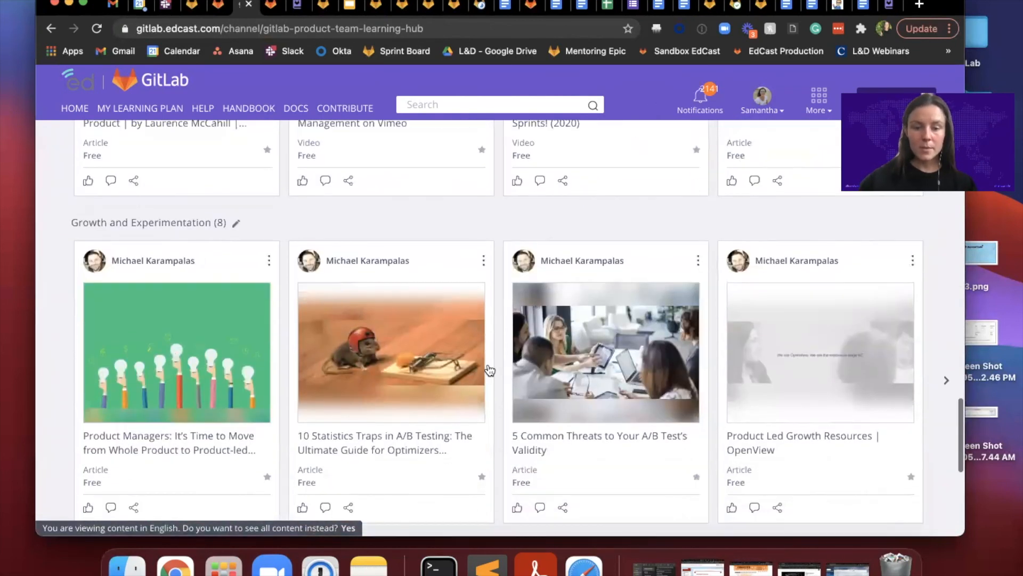
Step: Go back to the start of the Product Management channel and review its Opportunity Canvases and User Research carousels again
scroll(489, 370, up, 20)
scroll(489, 370, up, 8)
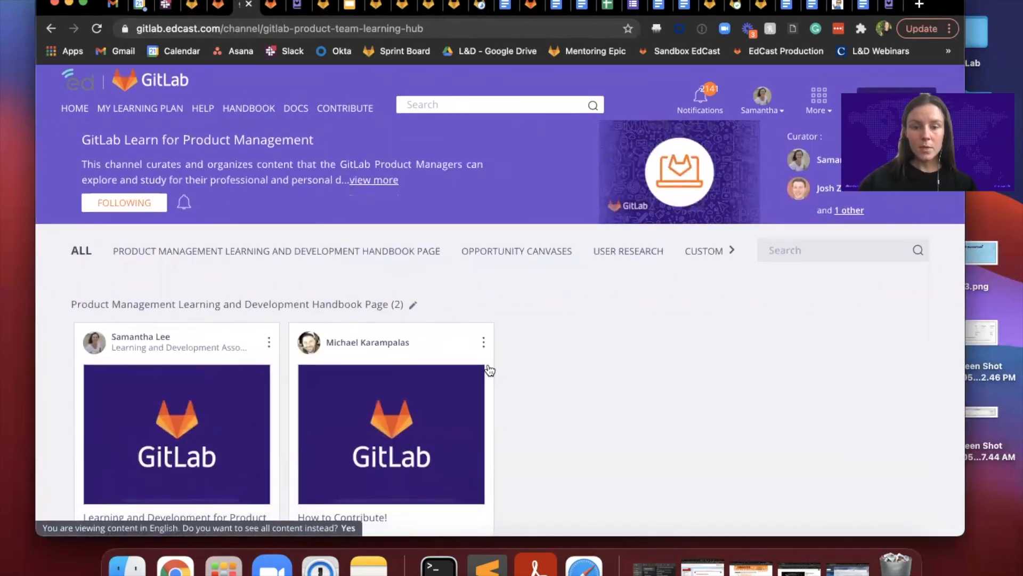
scroll(489, 370, down, 8)
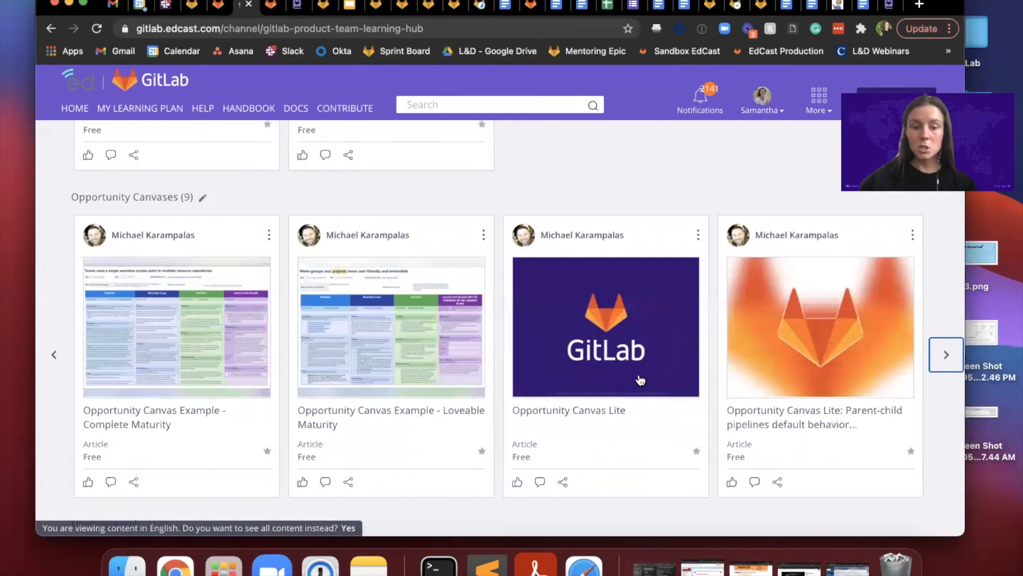
scroll(586, 341, down, 5)
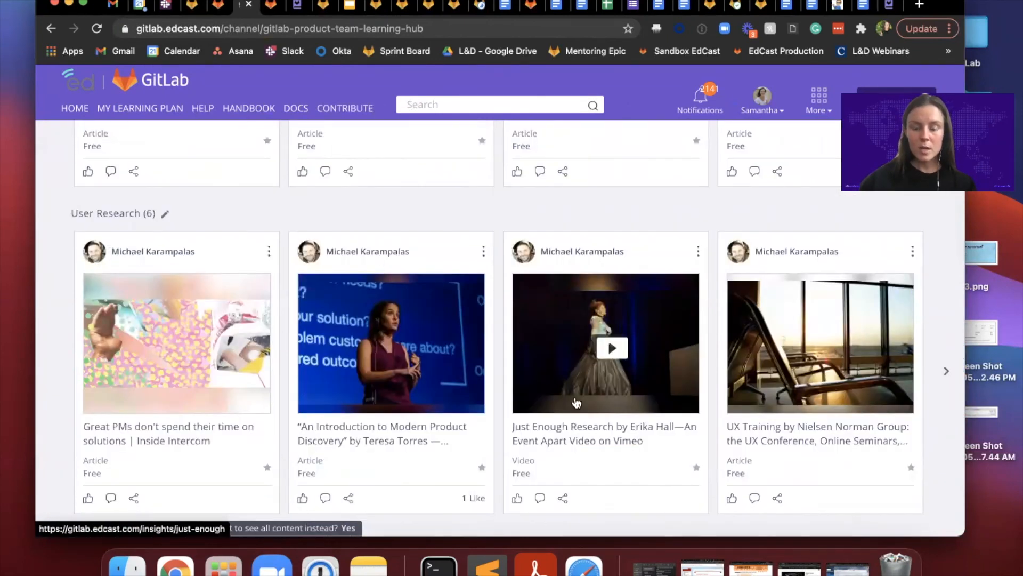
scroll(576, 402, up, 5)
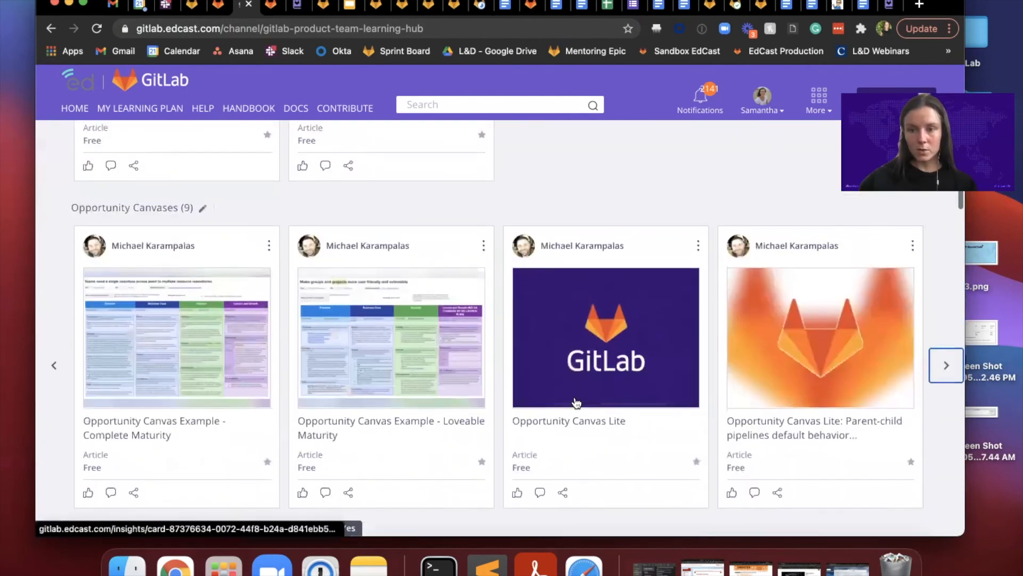
scroll(576, 402, up, 10)
Step: Return to the overview of all channels and open the Skill of the Month (FY22) channel
click(826, 105)
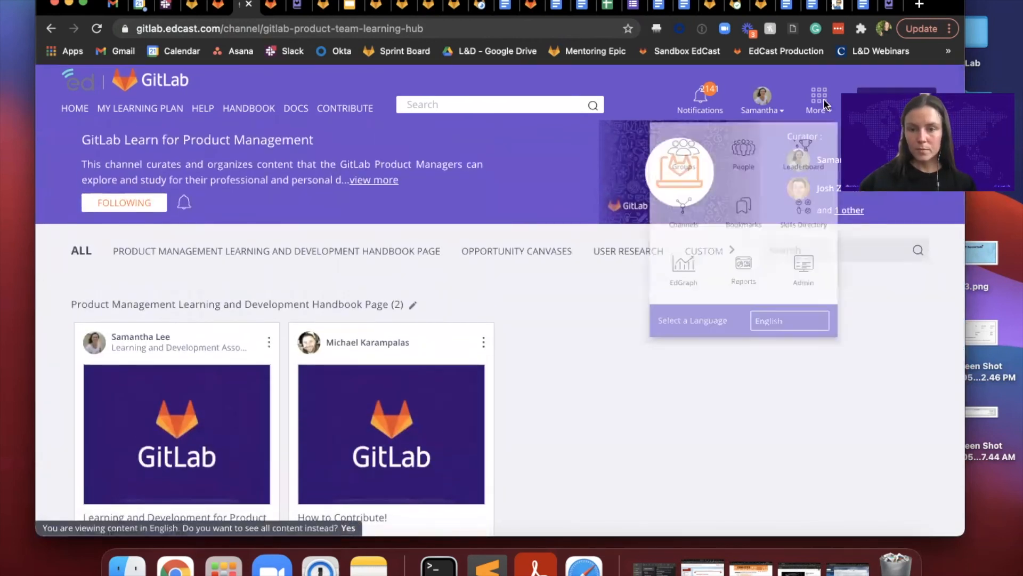
click(670, 218)
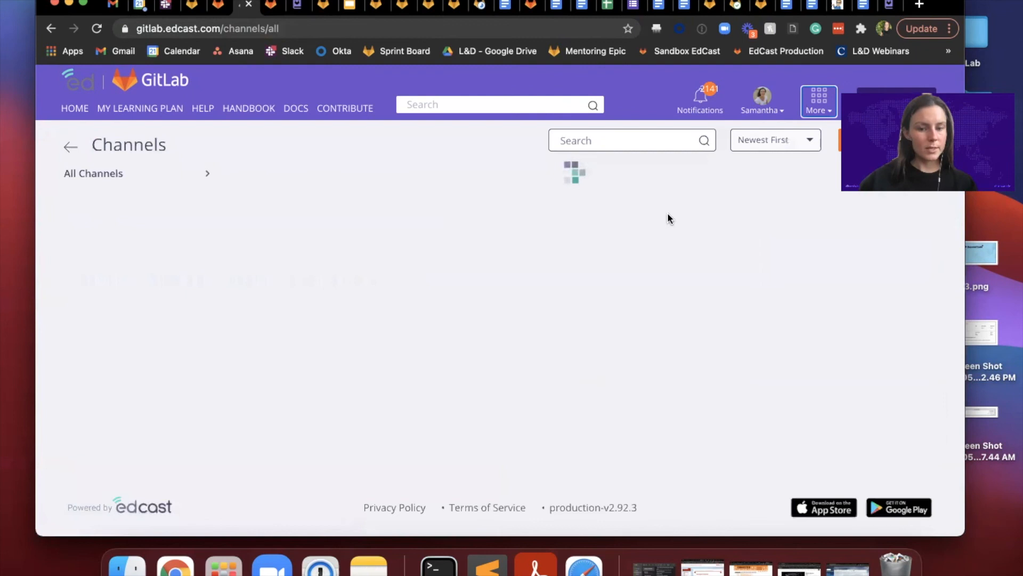
scroll(649, 339, down, 2)
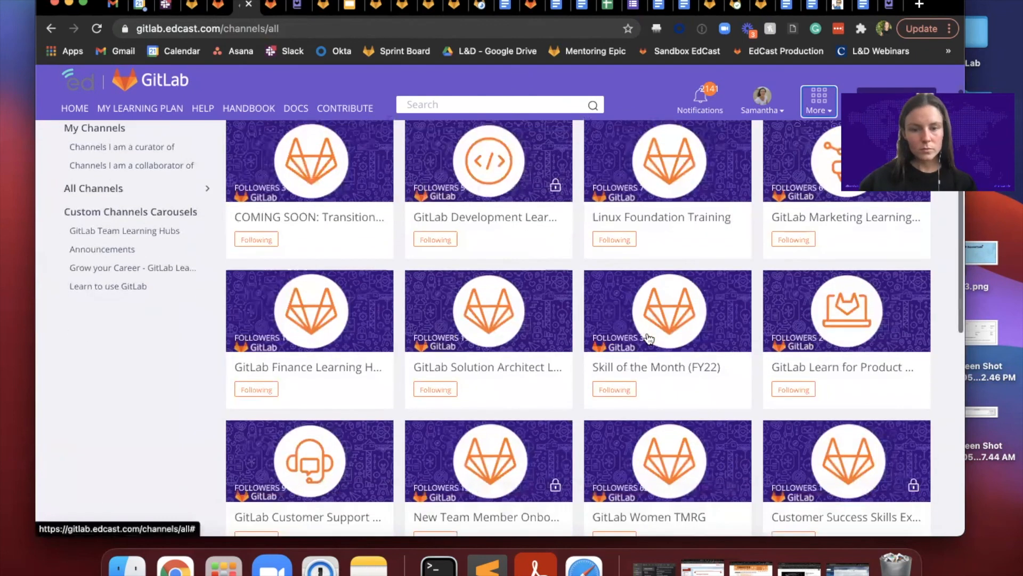
click(638, 366)
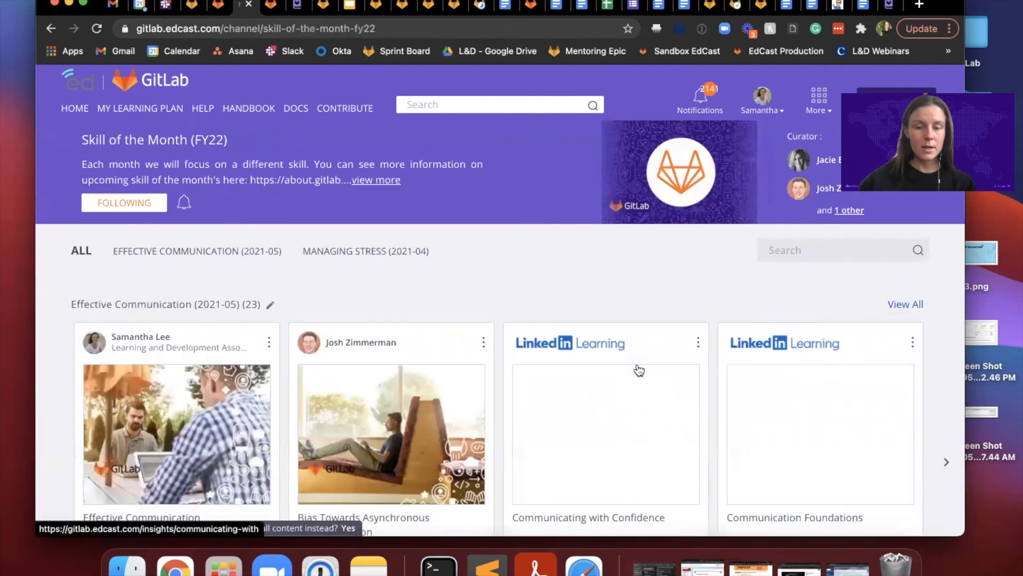
Step: Examine the Effective Communication (2021-05) carousel and bring up its further cards
scroll(639, 370, down, 2)
scroll(639, 370, down, 2)
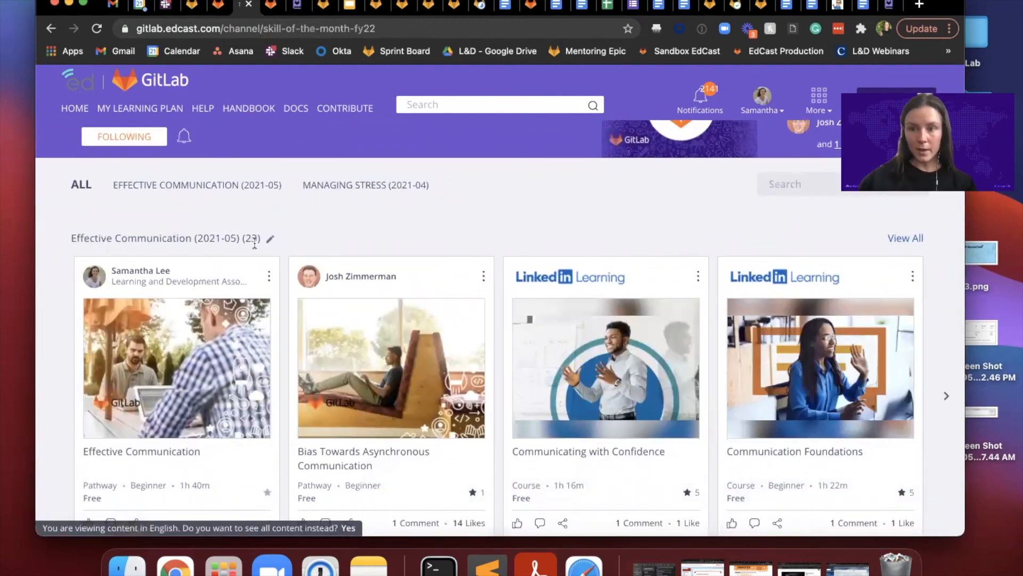
scroll(255, 243, down, 4)
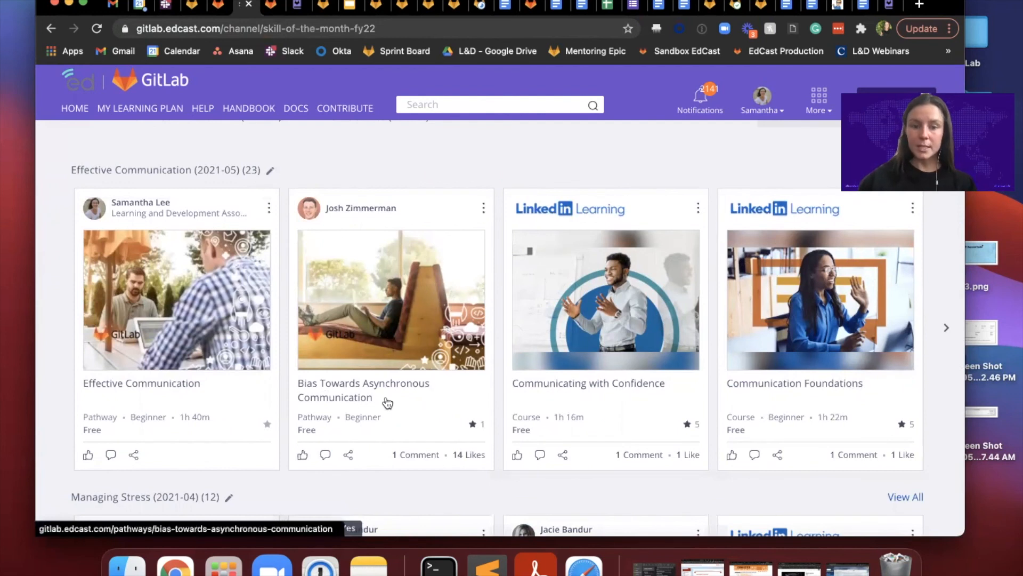
click(951, 329)
click(946, 330)
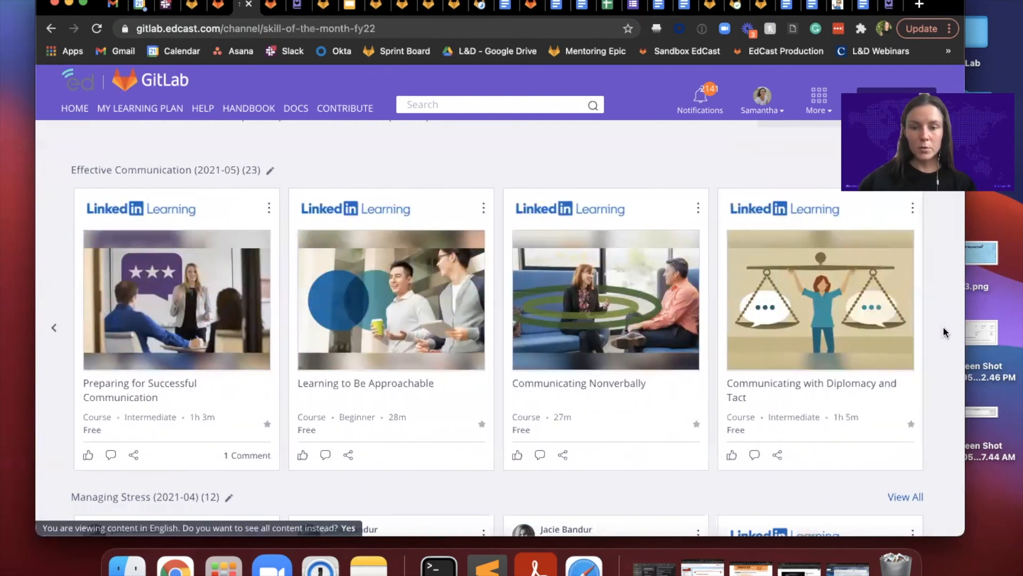
Step: Look through further cards of the Managing Stress (2021-04) carousel and return to the channel header
scroll(945, 341, down, 5)
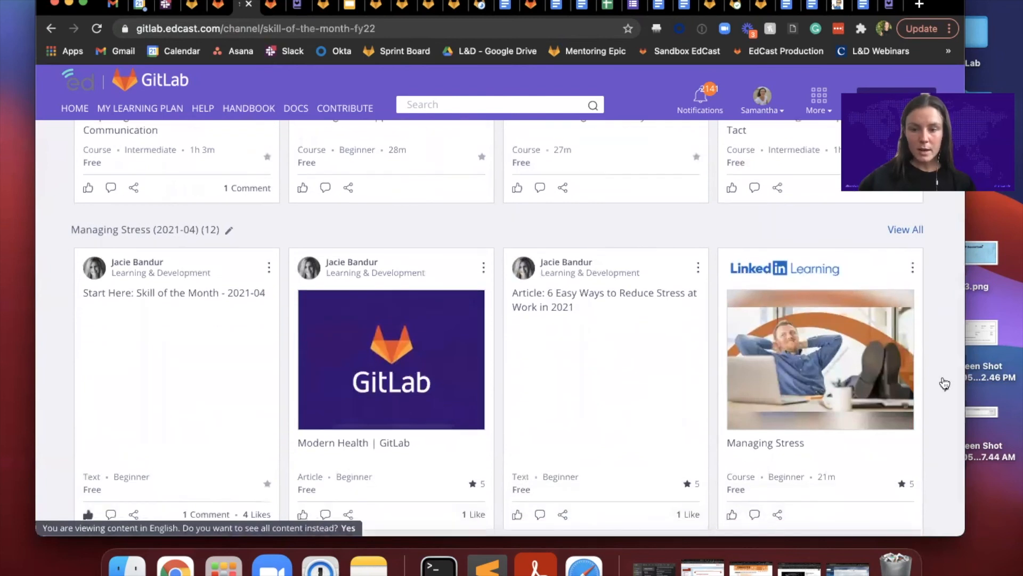
click(946, 384)
click(947, 385)
scroll(946, 373, down, 2)
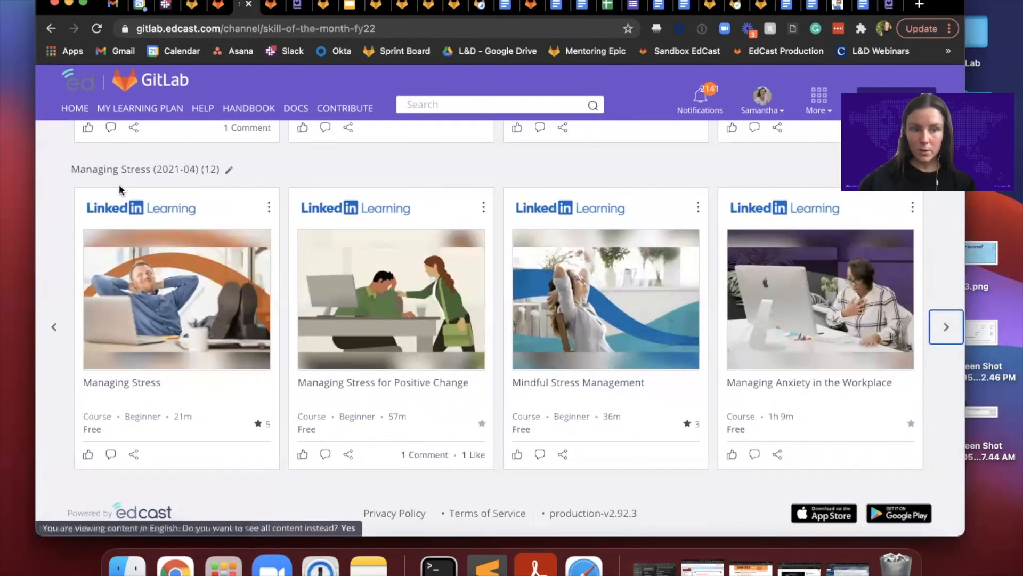
scroll(399, 356, up, 10)
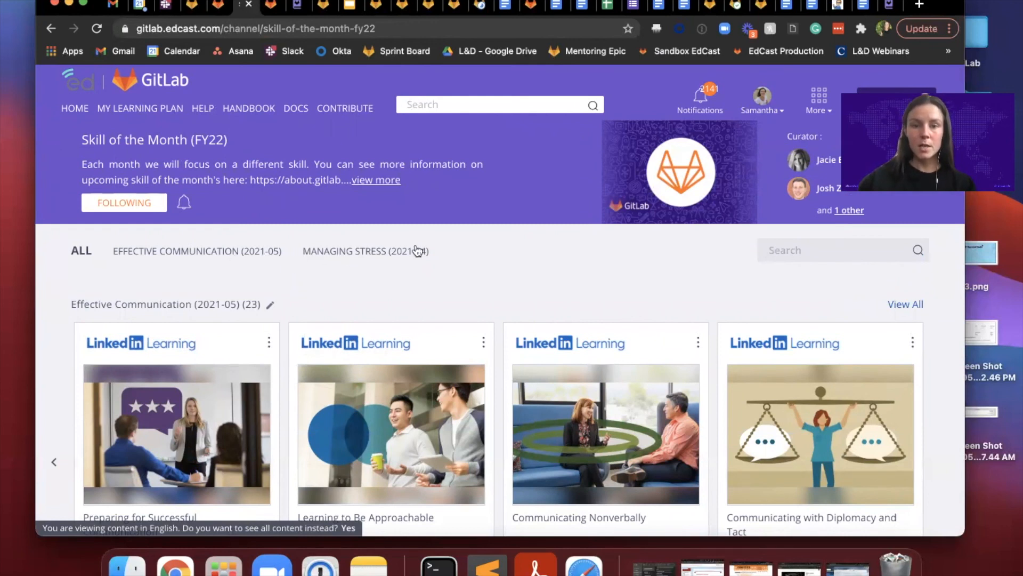
scroll(571, 187, up, 1)
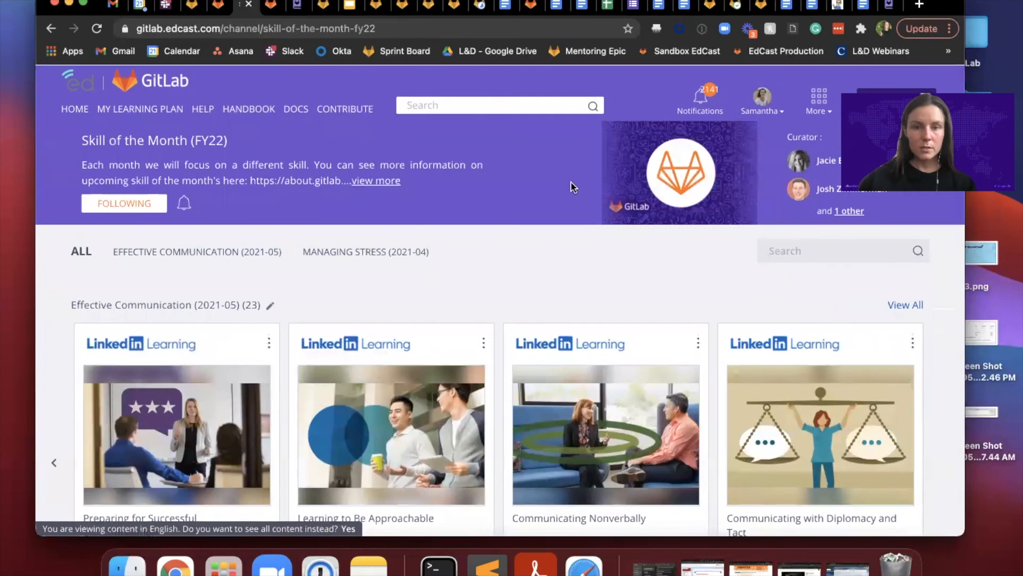